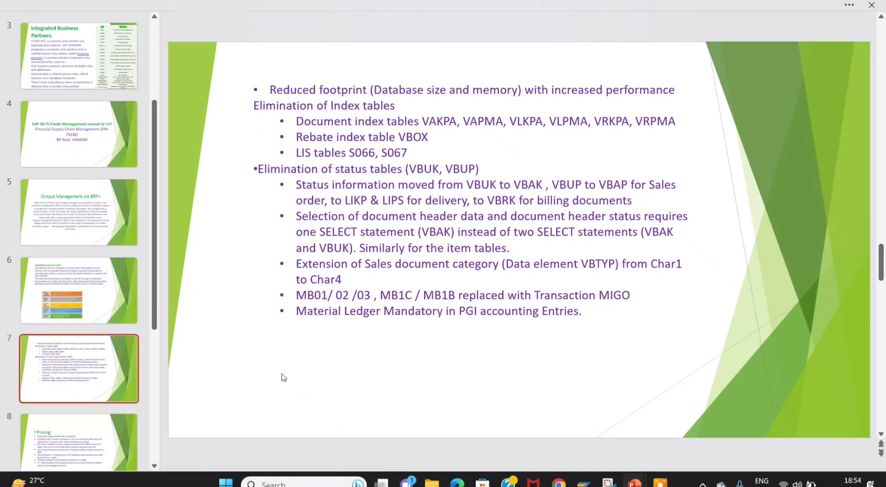
- Advance the presentation to the Pricing slide
{"action": "key", "text": "Page_Down"}
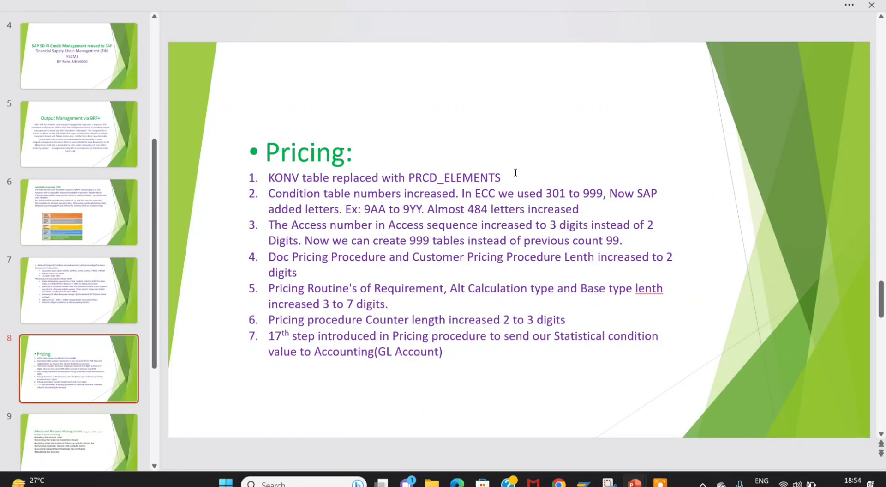
{"action": "left_click", "coordinate": [292, 177]}
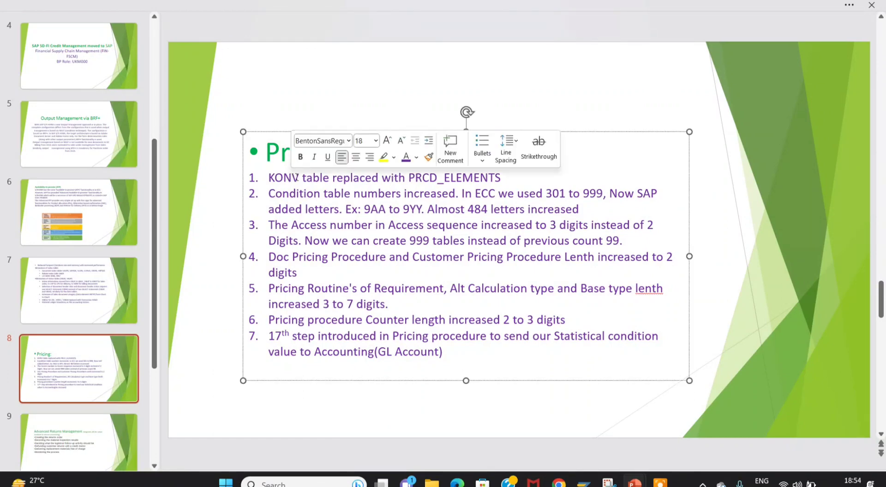
{"action": "left_click", "coordinate": [734, 211]}
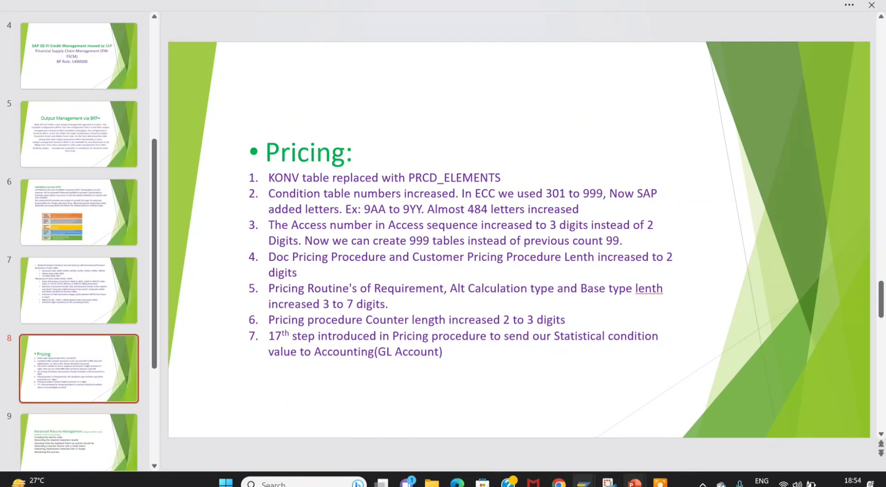
- Switch to the SAP GUI session and open General Table Display with transaction SE16N
{"action": "mouse_move", "coordinate": [609, 482]}
{"action": "left_click", "coordinate": [582, 438]}
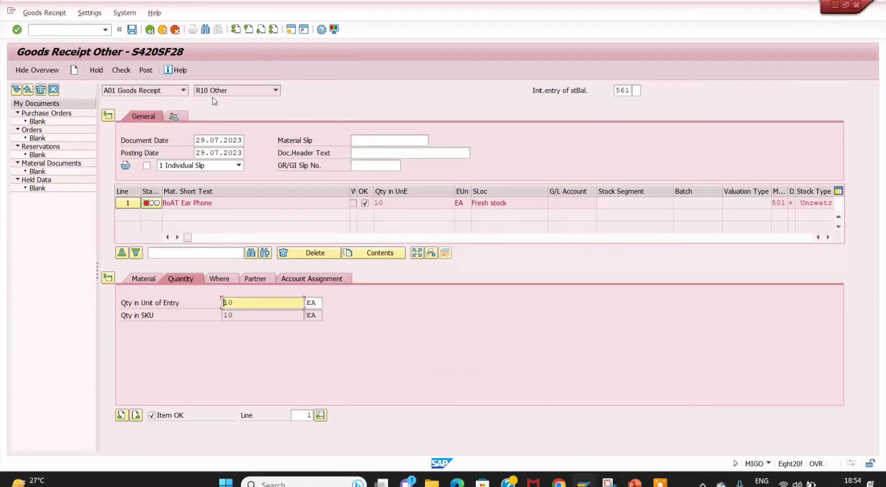
{"action": "left_click", "coordinate": [71, 30]}
{"action": "type", "text": "/ns"}
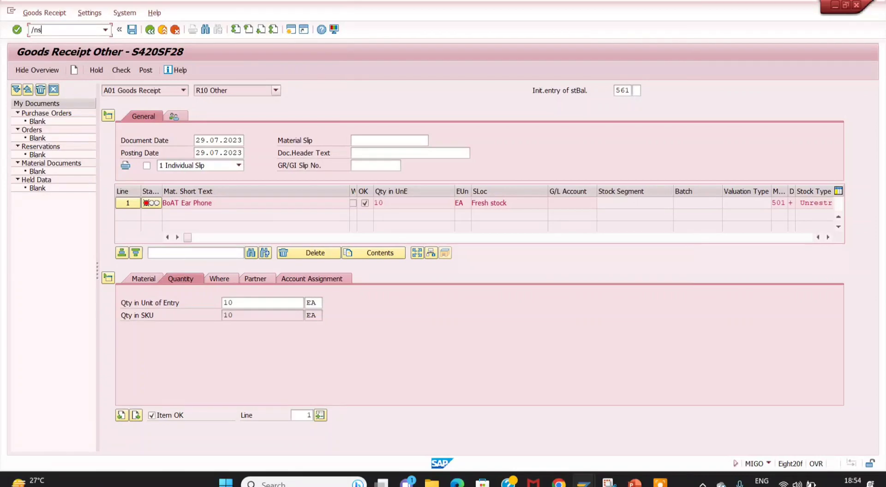
{"action": "type", "text": "e16n"}
{"action": "key", "text": "Return"}
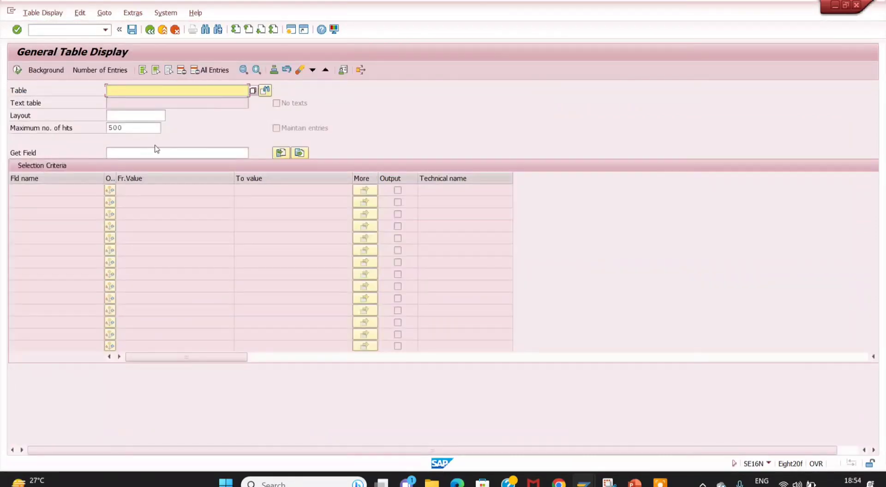
- Load the field list of table KONV in the general table display
{"action": "type", "text": "k"}
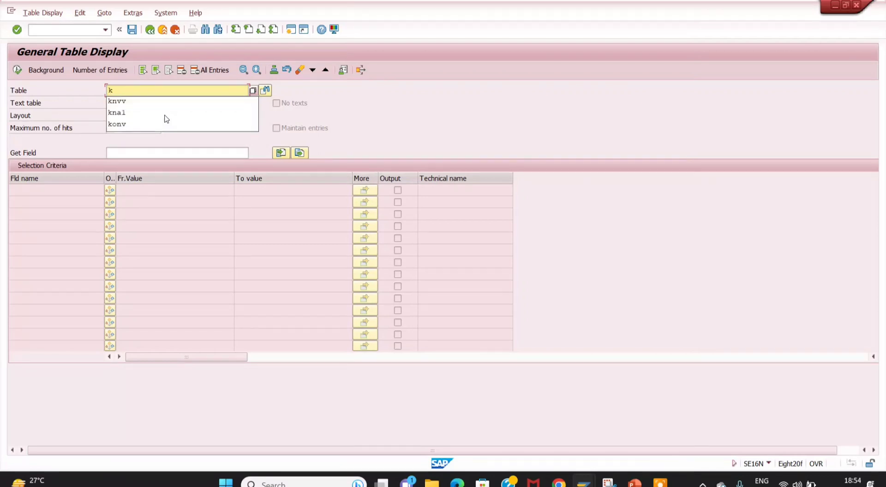
{"action": "type", "text": "onv"}
{"action": "key", "text": "Return"}
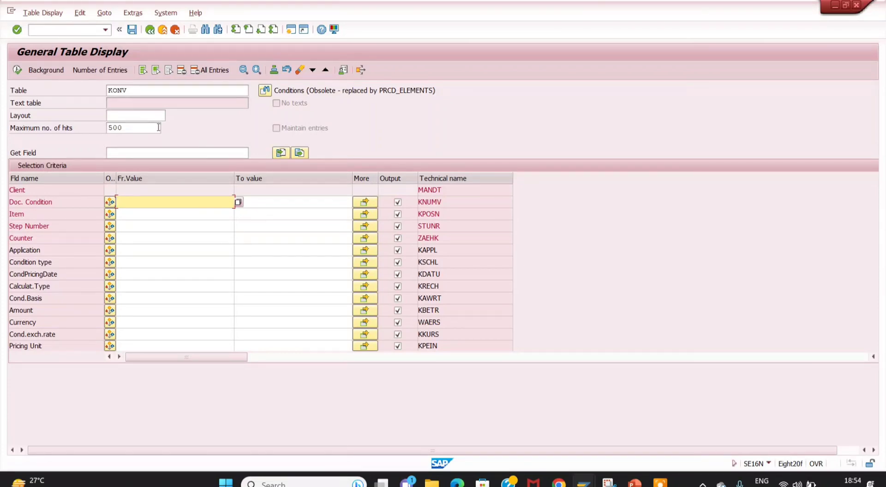
- Replace the table name with PRCD_ELEMENTS and load its field list
{"action": "left_click", "coordinate": [145, 92]}
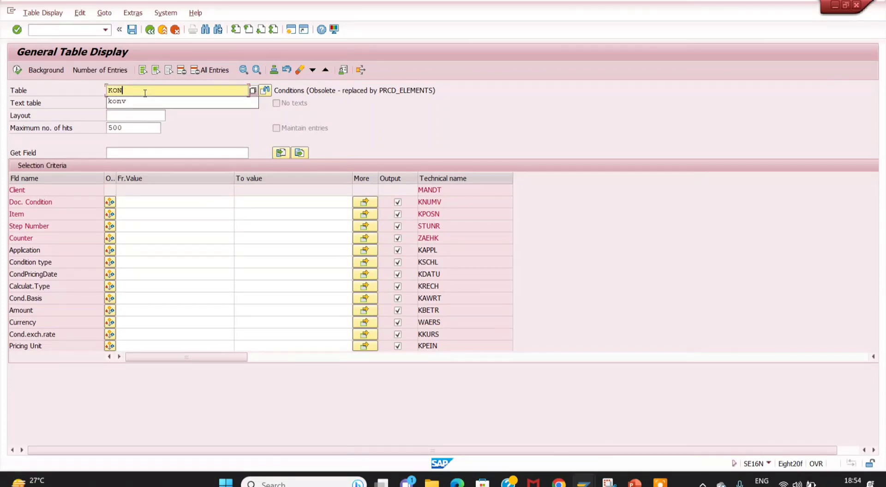
{"action": "key", "text": "BackSpace"}
{"action": "key", "text": "BackSpace"}
{"action": "key", "text": "BackSpace"}
{"action": "key", "text": "BackSpace"}
{"action": "type", "text": "prcd"}
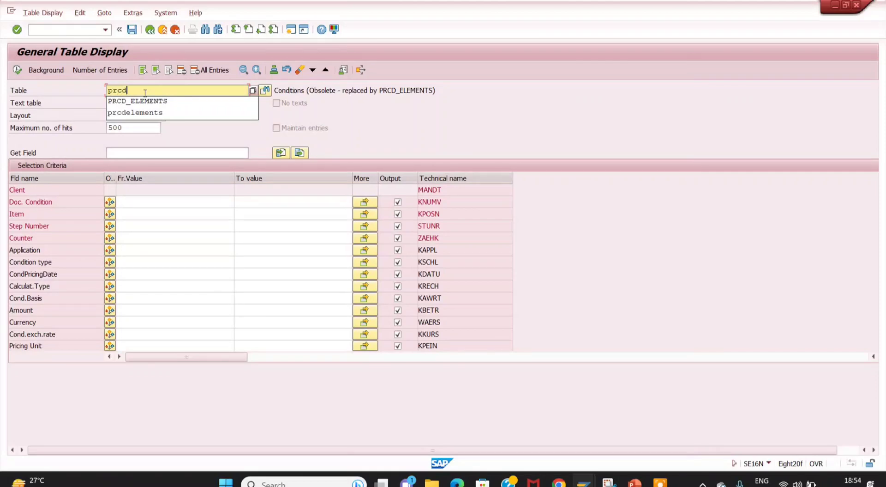
{"action": "type", "text": "_"}
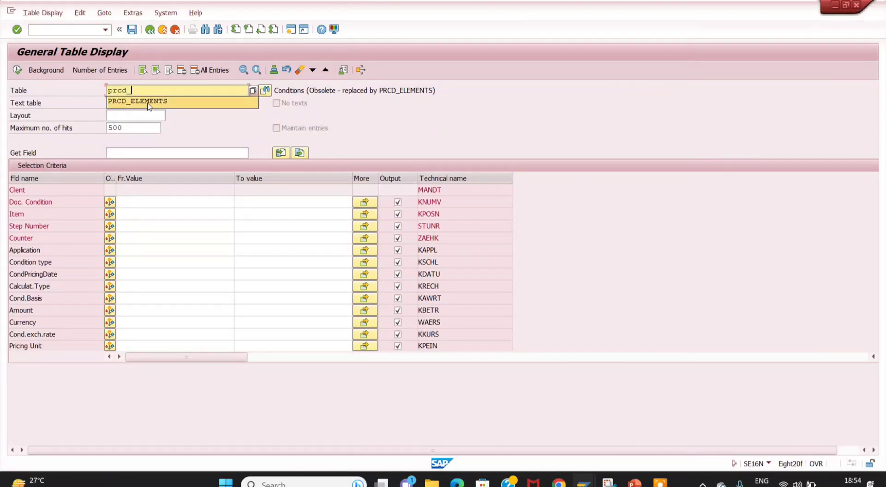
{"action": "left_click", "coordinate": [152, 102]}
{"action": "key", "text": "Return"}
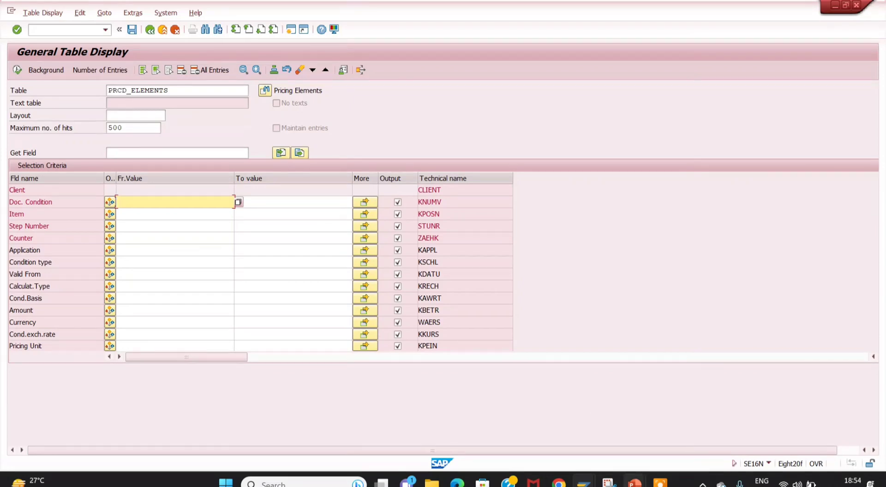
- Switch to the PowerPoint presentation and correct the ECC condition table range in point 2 to start at 501
{"action": "mouse_move", "coordinate": [635, 483]}
{"action": "left_click", "coordinate": [567, 433]}
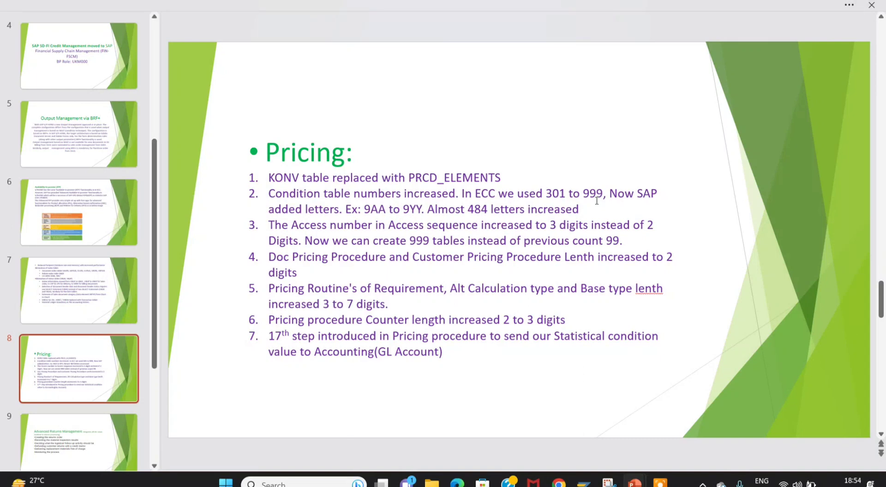
{"action": "left_click", "coordinate": [546, 193]}
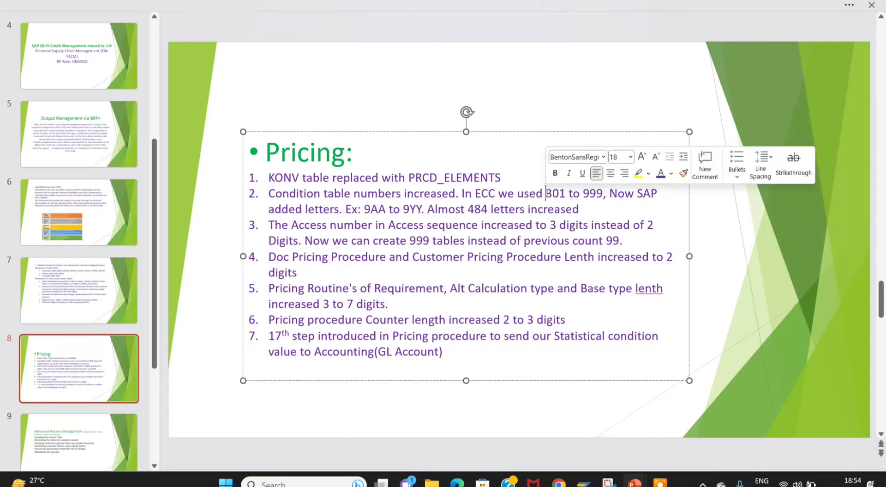
{"action": "key", "text": "Delete"}
{"action": "type", "text": "5"}
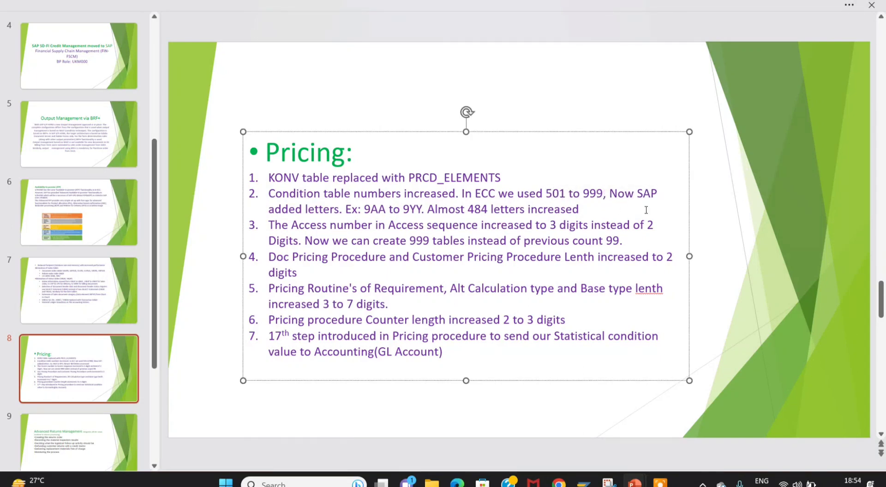
{"action": "left_click", "coordinate": [775, 219]}
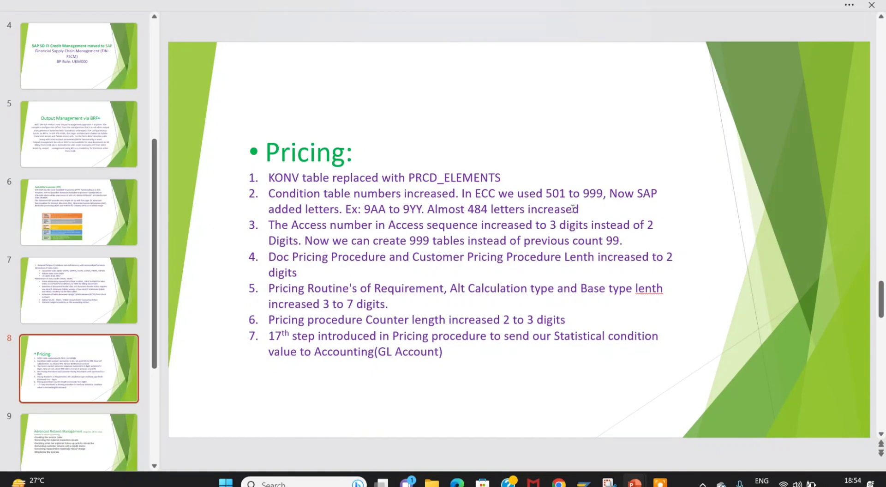
- Switch to the SAP GUI session and open transaction V/03 for creating a pricing condition table
{"action": "mouse_move", "coordinate": [585, 483]}
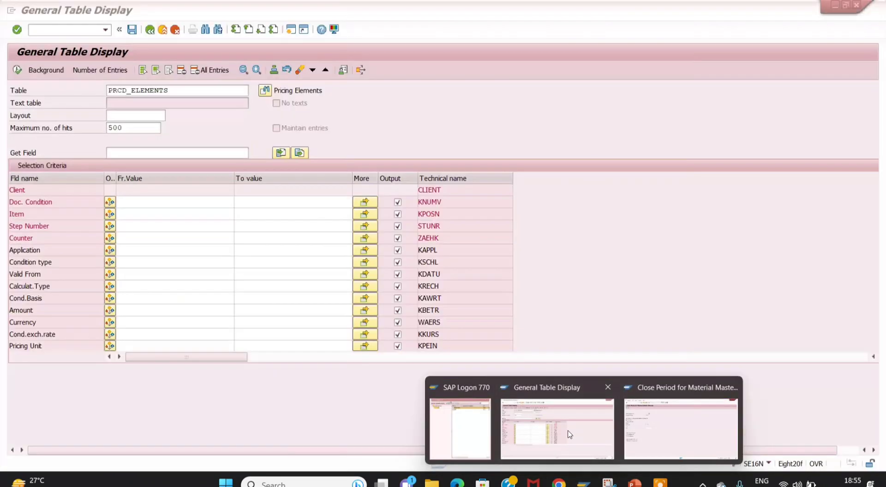
{"action": "left_click", "coordinate": [587, 440]}
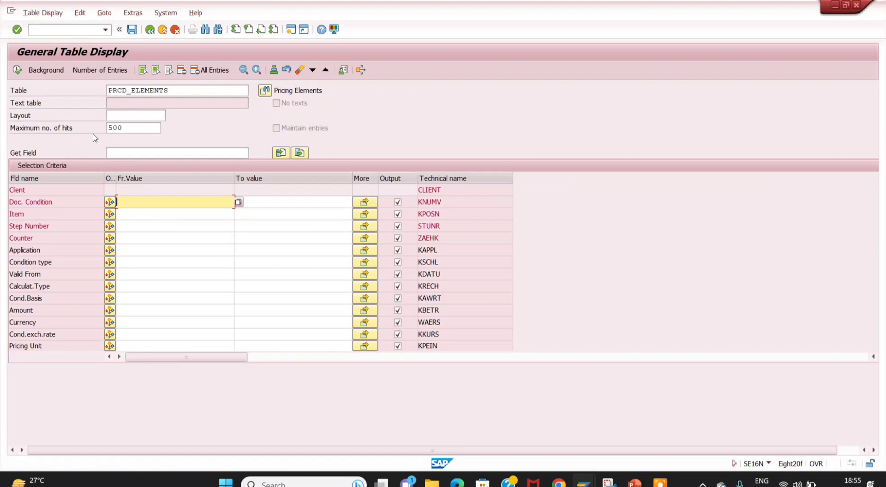
{"action": "left_click", "coordinate": [52, 32]}
{"action": "type", "text": "/nv"}
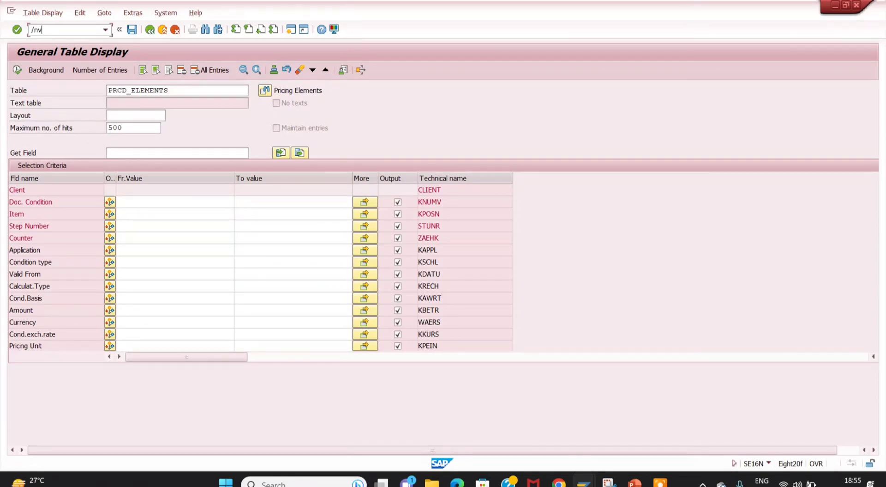
{"action": "type", "text": "/0"}
{"action": "type", "text": "6"}
{"action": "key", "text": "Return"}
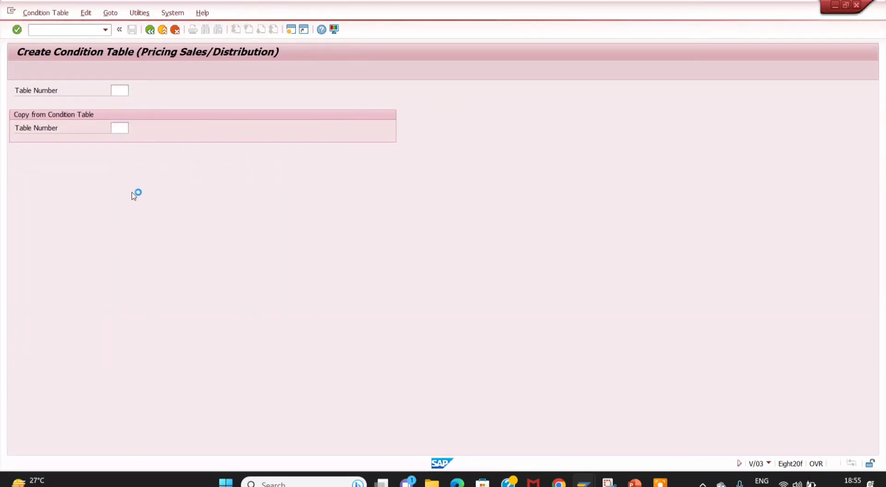
- Look through the list of existing condition table numbers down to its last entries, and close it
{"action": "key", "text": "F4"}
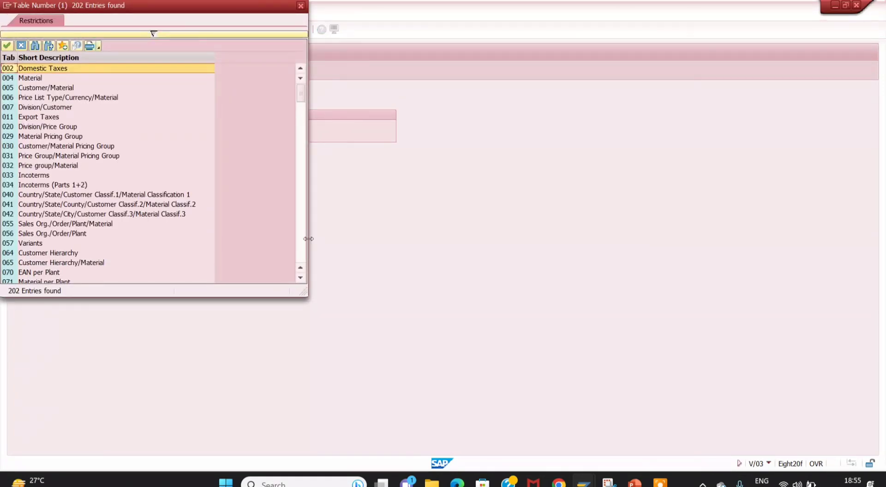
{"action": "scroll", "coordinate": [303, 244], "scroll_direction": "down", "scroll_amount": 20}
{"action": "scroll", "coordinate": [303, 248], "scroll_direction": "down", "scroll_amount": 15}
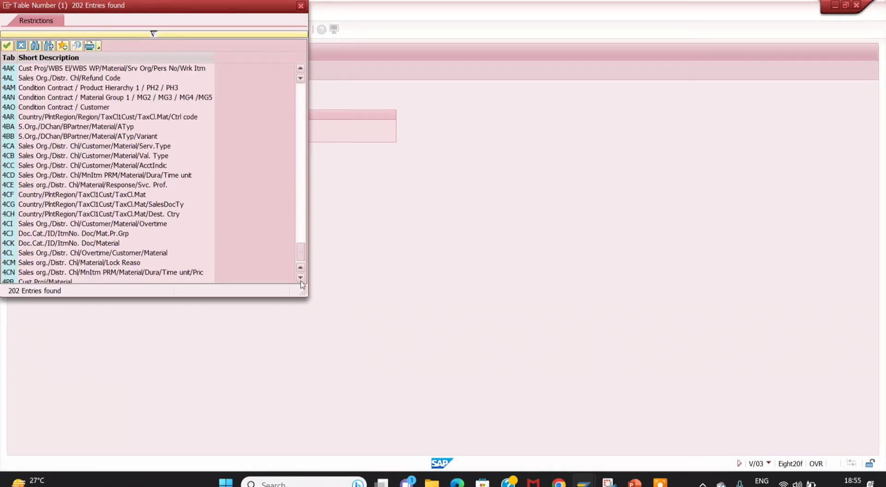
{"action": "scroll", "coordinate": [301, 272], "scroll_direction": "down", "scroll_amount": 2}
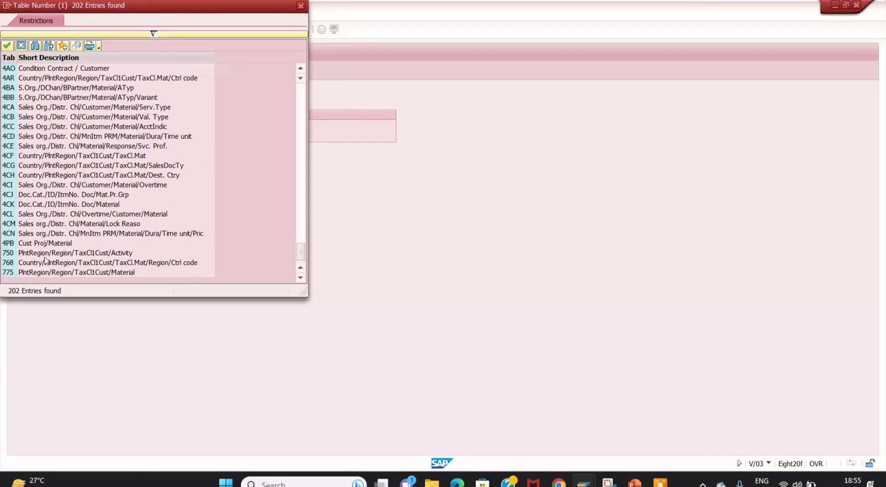
{"action": "left_click", "coordinate": [300, 5]}
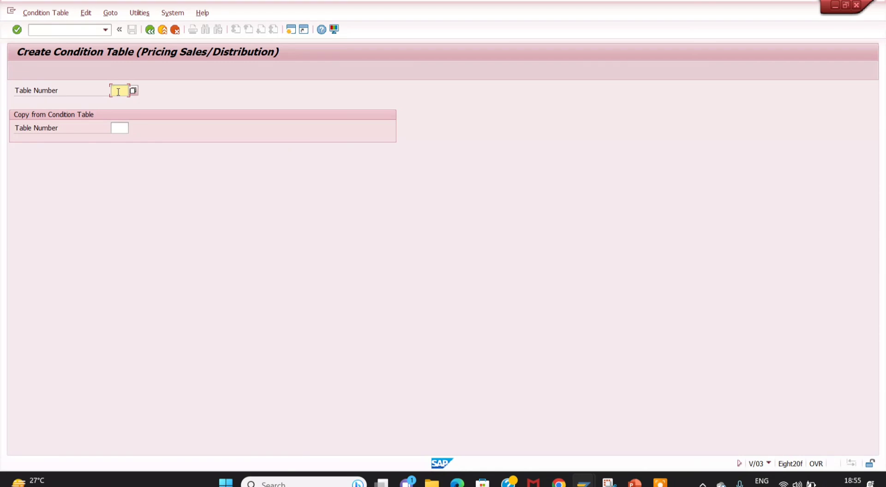
- Try to create a condition table numbered 5AA, clear the table number and return to the presentation
{"action": "type", "text": "5AA"}
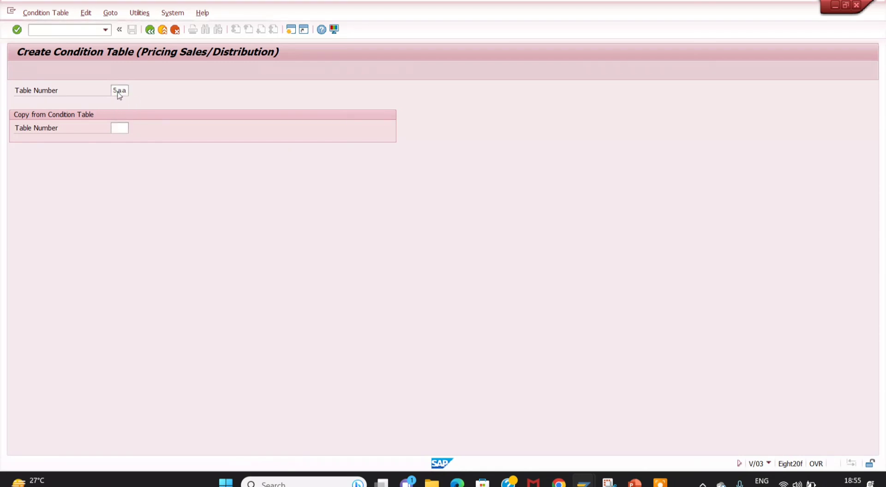
{"action": "key", "text": "Return"}
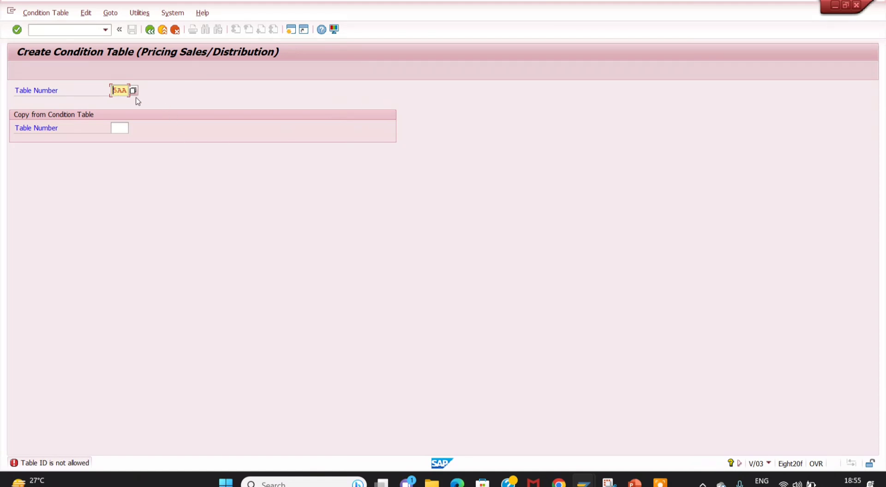
{"action": "key", "text": "BackSpace"}
{"action": "key", "text": "BackSpace"}
{"action": "key", "text": "BackSpace"}
{"action": "left_click", "coordinate": [835, 5]}
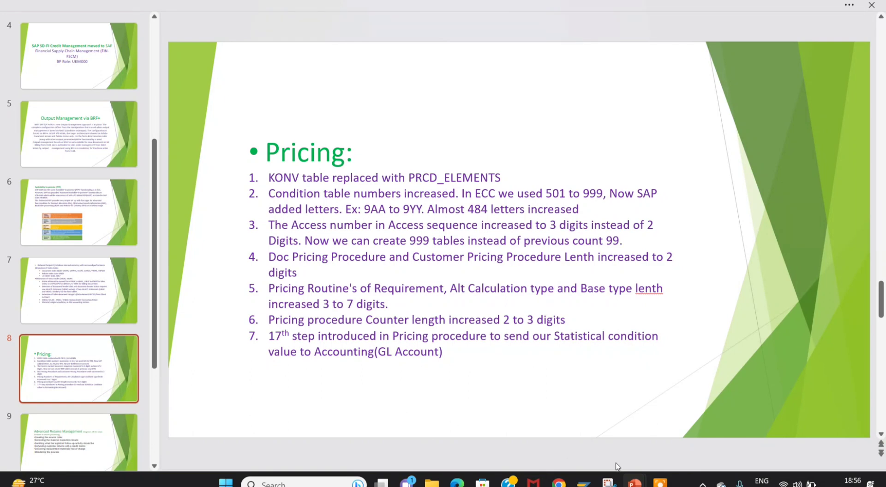
- Switch to the SAP GUI session and open access sequence maintenance with transaction V/07, accepting the cross-client caution
{"action": "mouse_move", "coordinate": [585, 484]}
{"action": "left_click", "coordinate": [593, 431]}
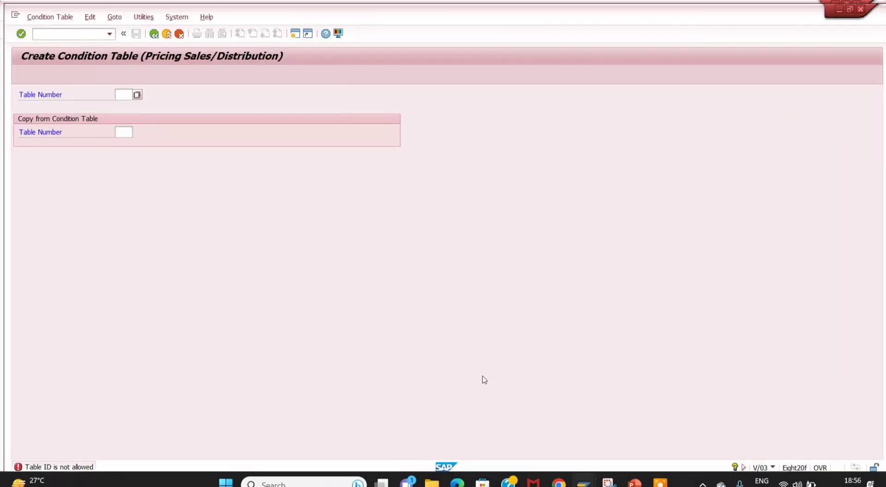
{"action": "left_click", "coordinate": [76, 30]}
{"action": "type", "text": "/n"}
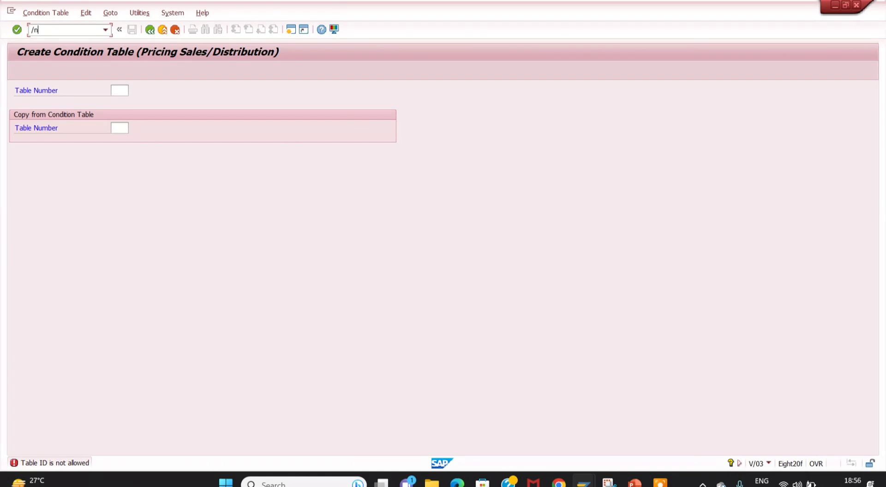
{"action": "type", "text": "v/07"}
{"action": "key", "text": "Return"}
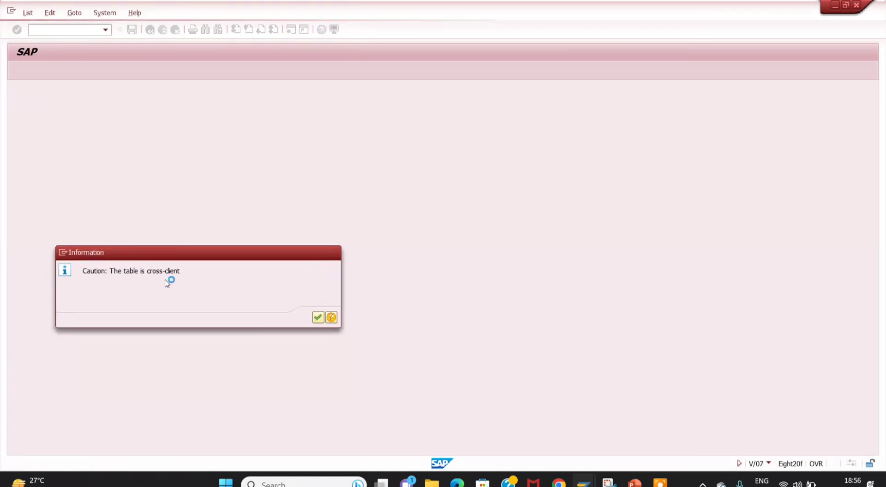
{"action": "key", "text": "Return"}
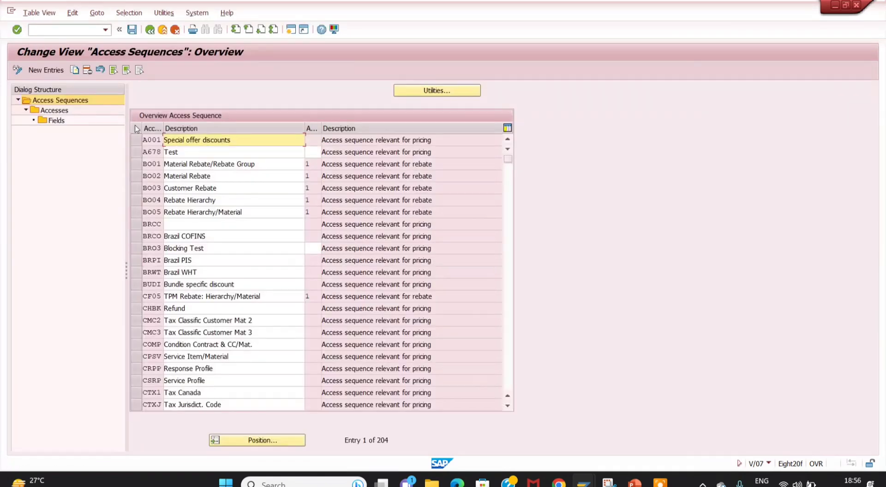
- Open the accesses of the Customer Rebate sequence BO03 and start a new entry with access number 999
{"action": "left_click", "coordinate": [137, 187]}
{"action": "double_click", "coordinate": [63, 111]}
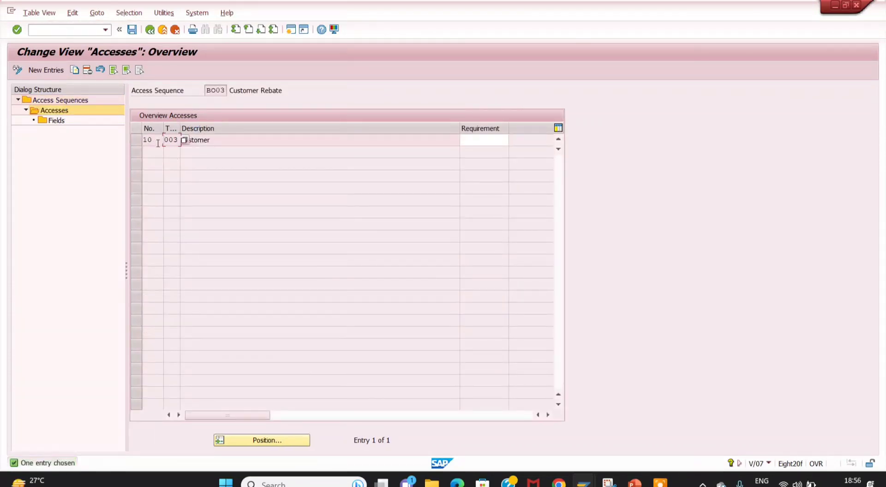
{"action": "left_click", "coordinate": [46, 70]}
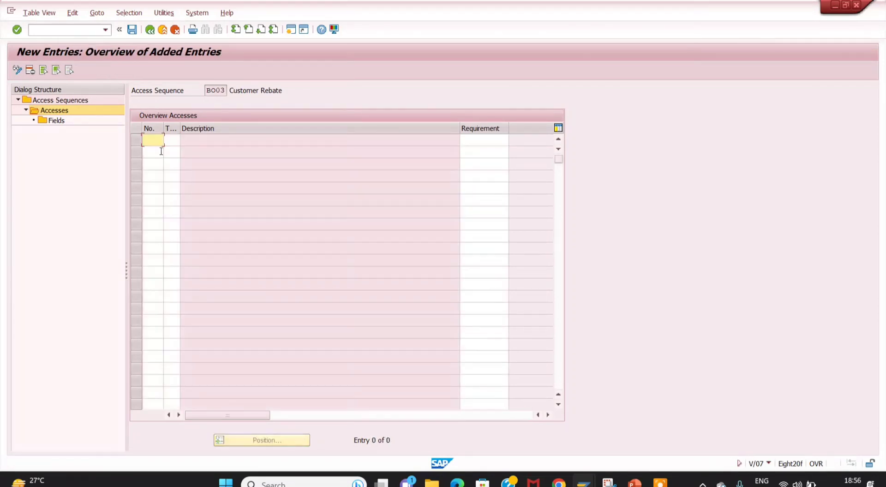
{"action": "type", "text": "999"}
{"action": "left_click", "coordinate": [172, 141]}
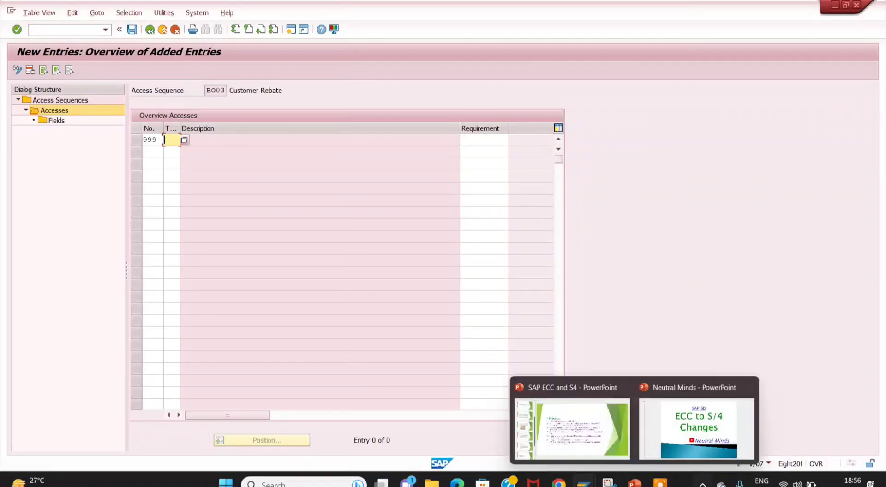
{"action": "mouse_move", "coordinate": [584, 483]}
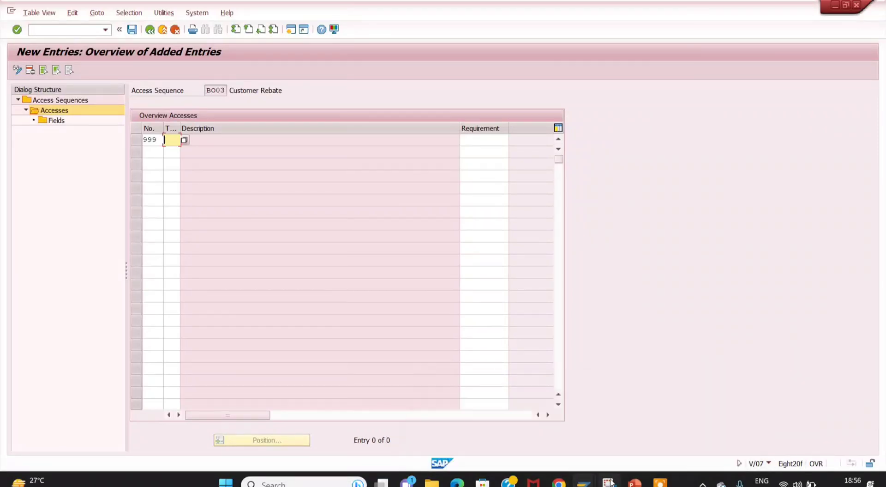
- Check the Pricing slide, return to the SAP session, open sales order types with transaction VOV8 and display the Inquiry type's details
{"action": "left_click", "coordinate": [572, 429]}
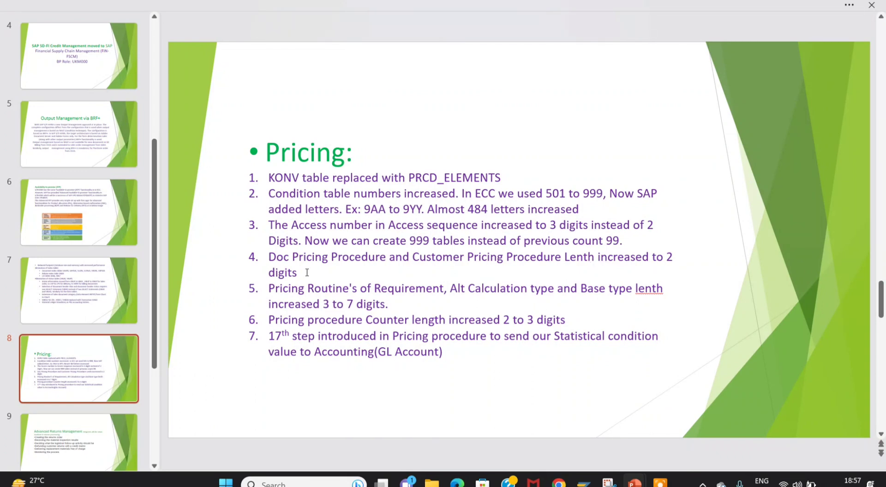
{"action": "mouse_move", "coordinate": [584, 482]}
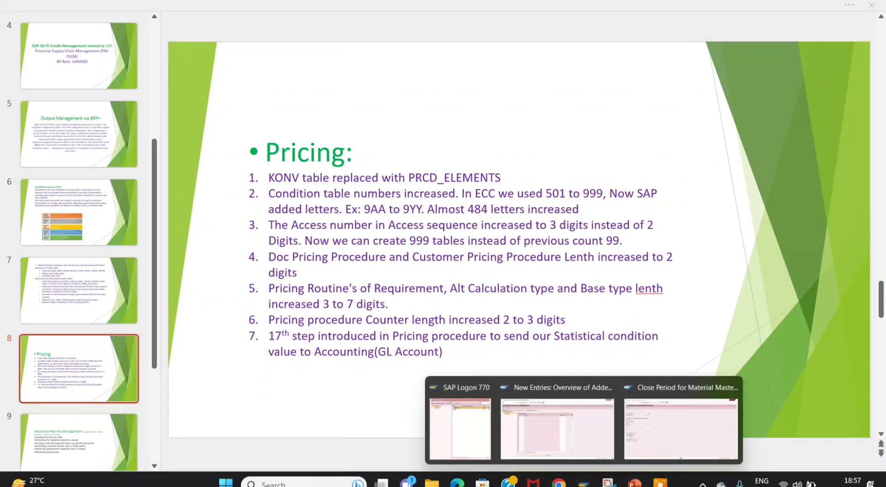
{"action": "left_click", "coordinate": [539, 401]}
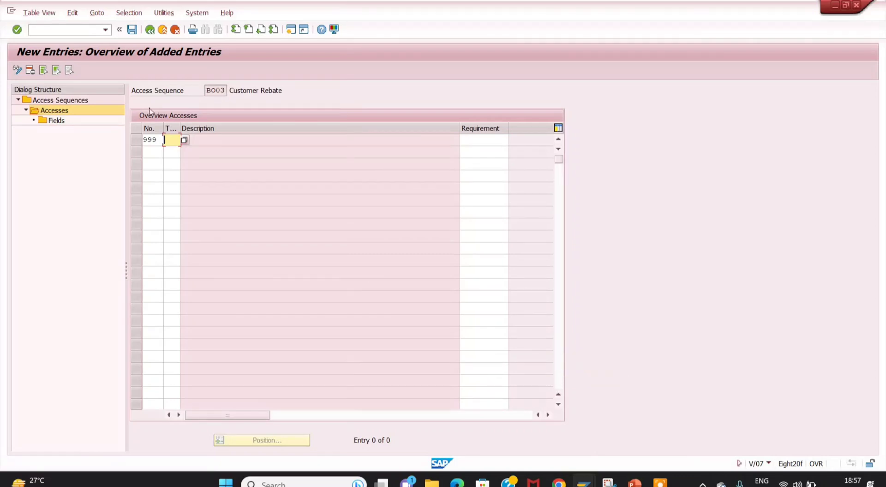
{"action": "left_click", "coordinate": [61, 29]}
{"action": "type", "text": "/nvov8"}
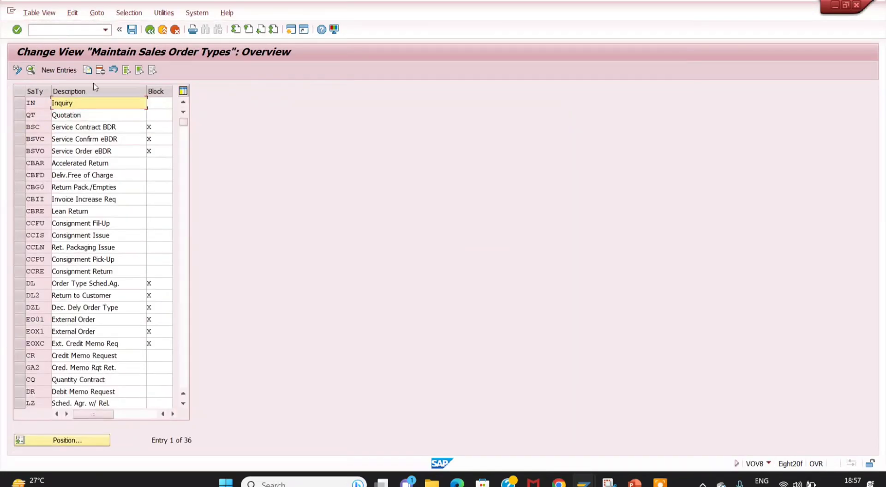
{"action": "double_click", "coordinate": [65, 107]}
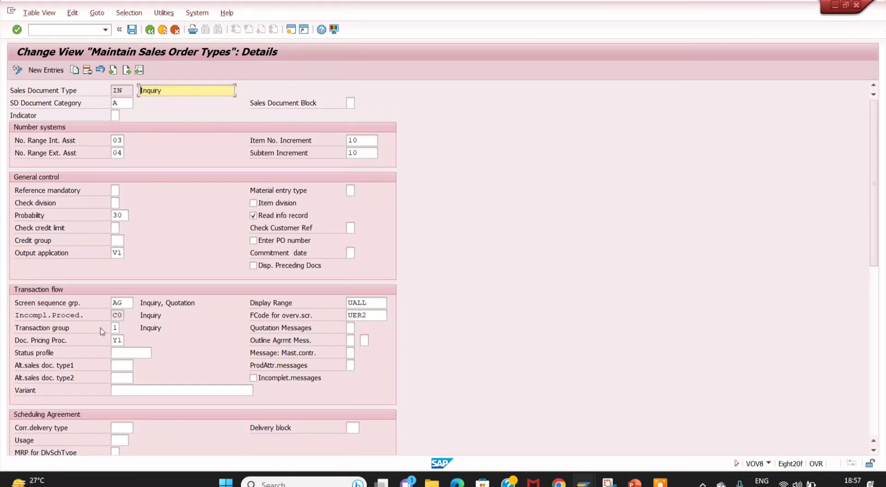
- List the possible values of the Inquiry type's document pricing procedure
{"action": "left_click", "coordinate": [115, 326]}
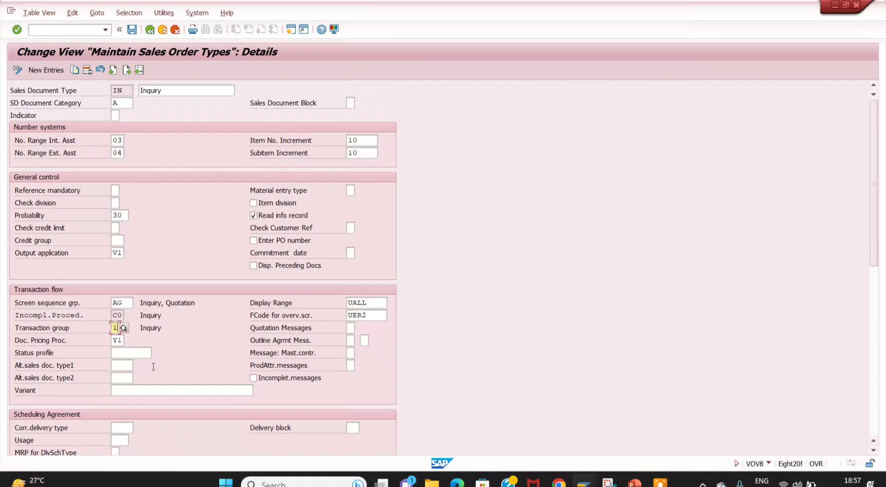
{"action": "left_click", "coordinate": [118, 340]}
{"action": "left_click", "coordinate": [128, 341]}
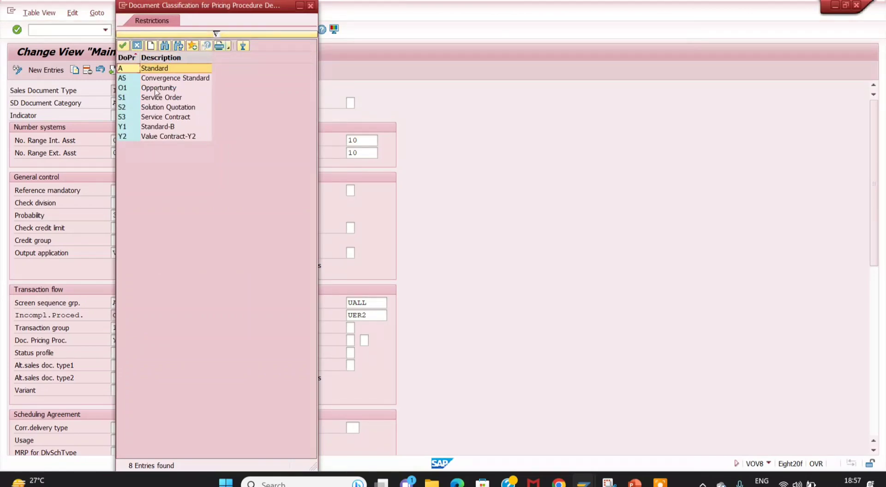
- Open the Pricing (SD) activity Define And Assign Pricing Procedures without specifying a project, and return to the SAP ECC and S4 presentation
{"action": "left_click", "coordinate": [150, 47]}
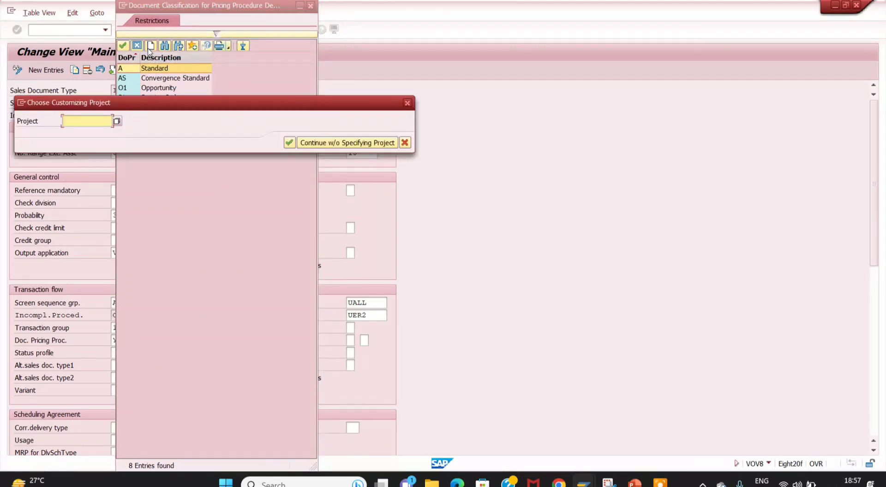
{"action": "left_click", "coordinate": [332, 144]}
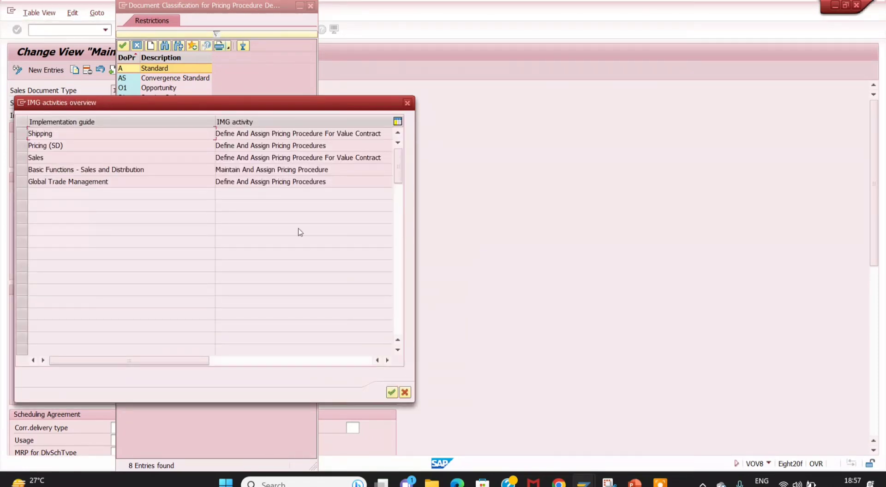
{"action": "double_click", "coordinate": [105, 145]}
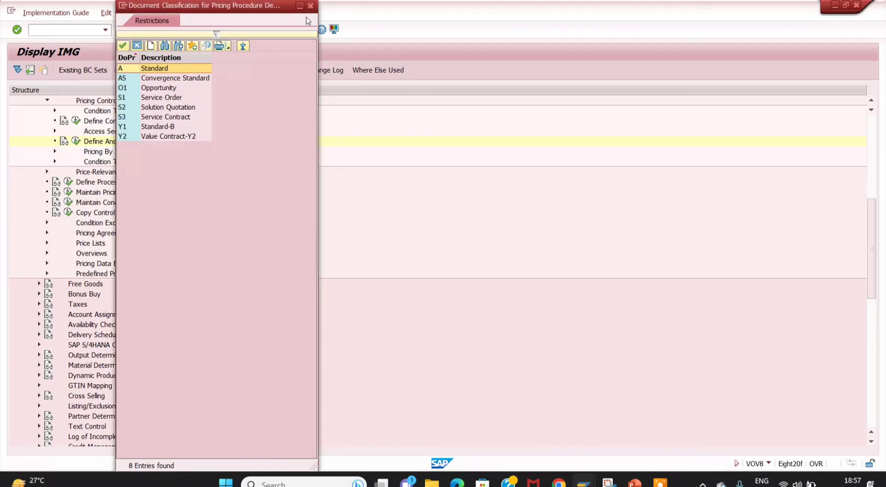
{"action": "mouse_move", "coordinate": [635, 482]}
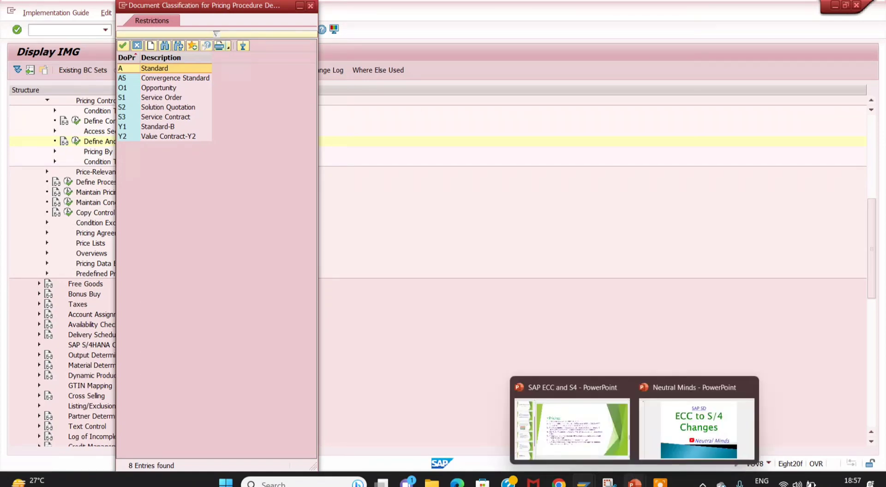
{"action": "left_click", "coordinate": [609, 439]}
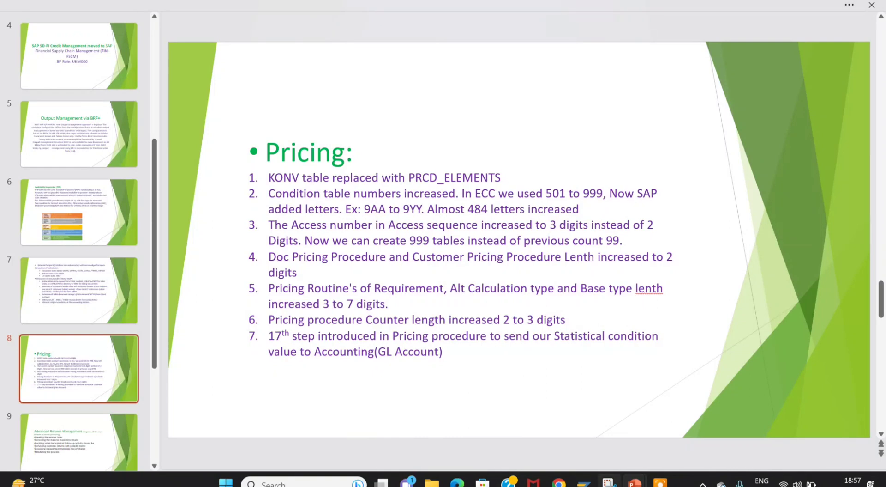
- Switch to the SAP session with the Close Period screen, open business partner maintenance with transaction BP and list the business partners
{"action": "mouse_move", "coordinate": [584, 482]}
{"action": "left_click", "coordinate": [600, 443]}
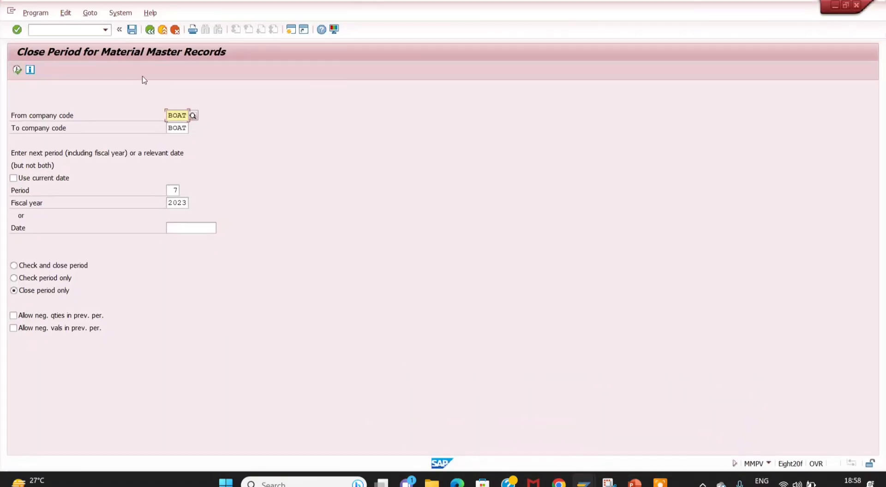
{"action": "left_click", "coordinate": [59, 30]}
{"action": "type", "text": "/nbp"}
{"action": "key", "text": "Return"}
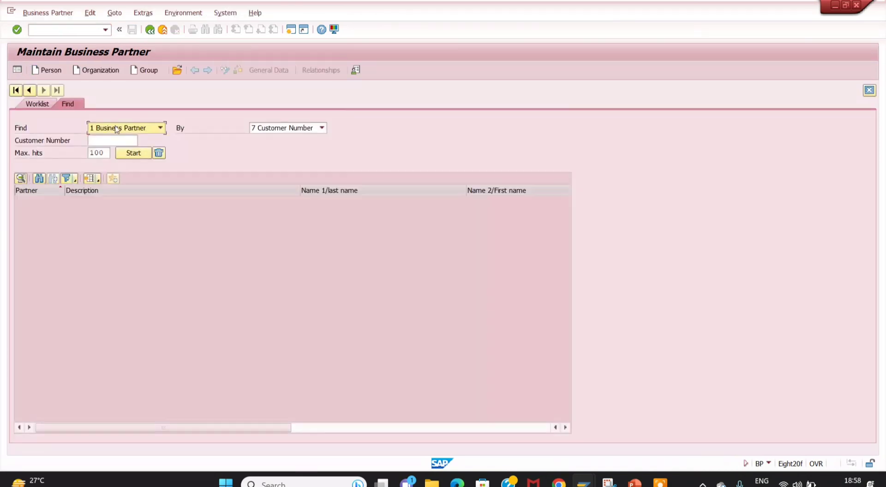
{"action": "left_click", "coordinate": [133, 152]}
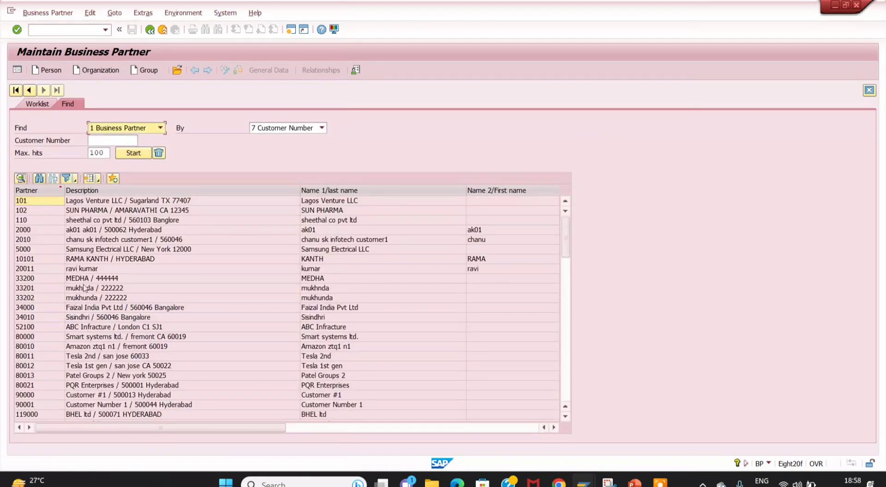
- Open the ninth business partner in the list, change its BP role to FLCU01 SD CUSTOMER and display the sales and distribution data
{"action": "double_click", "coordinate": [93, 281]}
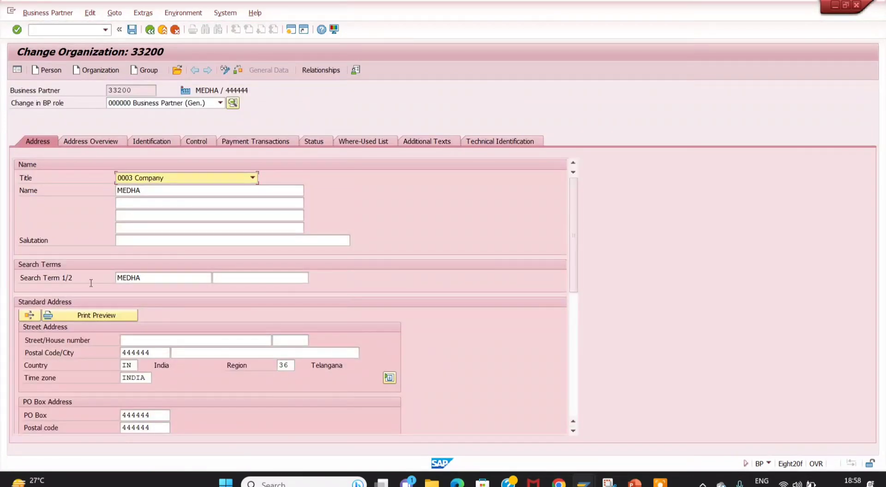
{"action": "left_click", "coordinate": [197, 103]}
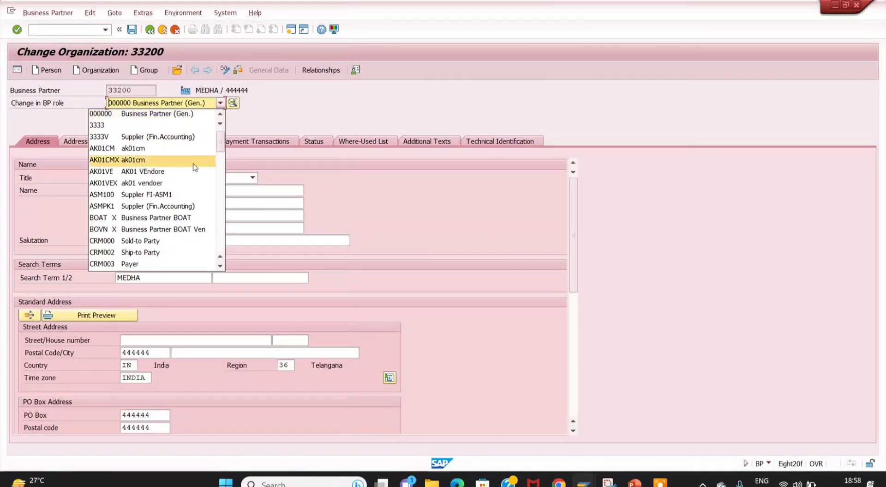
{"action": "scroll", "coordinate": [223, 234], "scroll_direction": "down", "scroll_amount": 1}
{"action": "scroll", "coordinate": [223, 235], "scroll_direction": "down", "scroll_amount": 3}
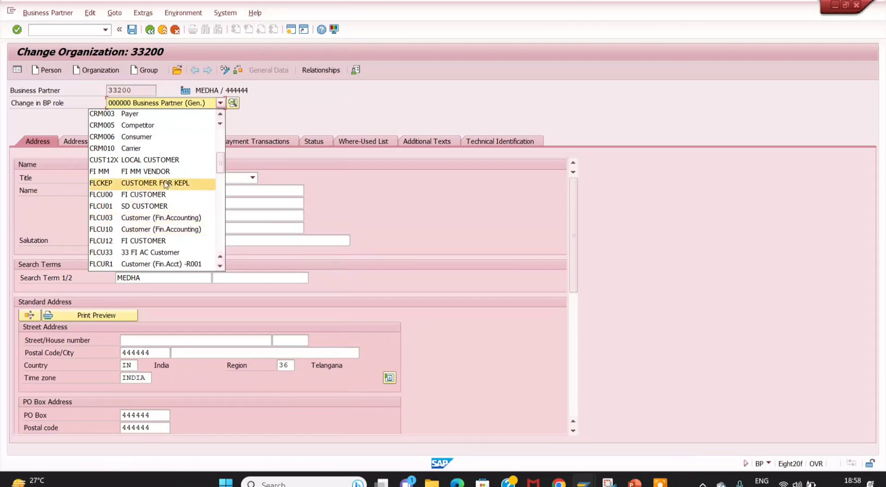
{"action": "left_click", "coordinate": [160, 207]}
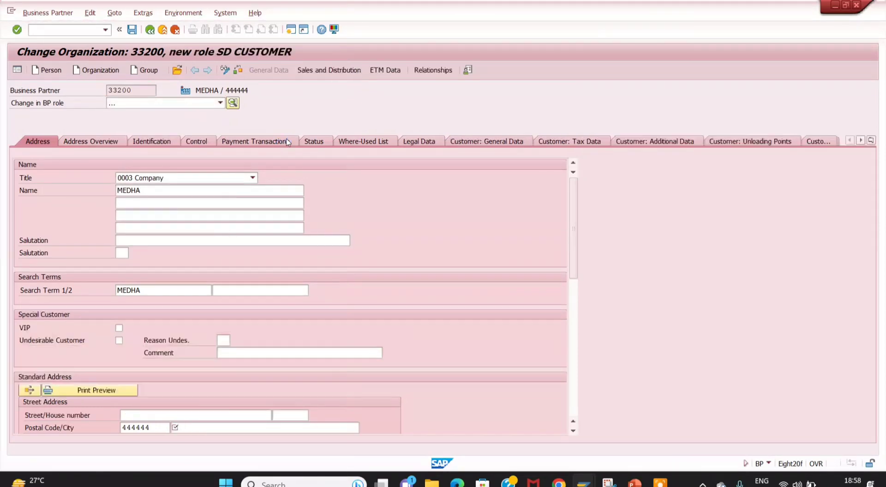
{"action": "left_click", "coordinate": [328, 70]}
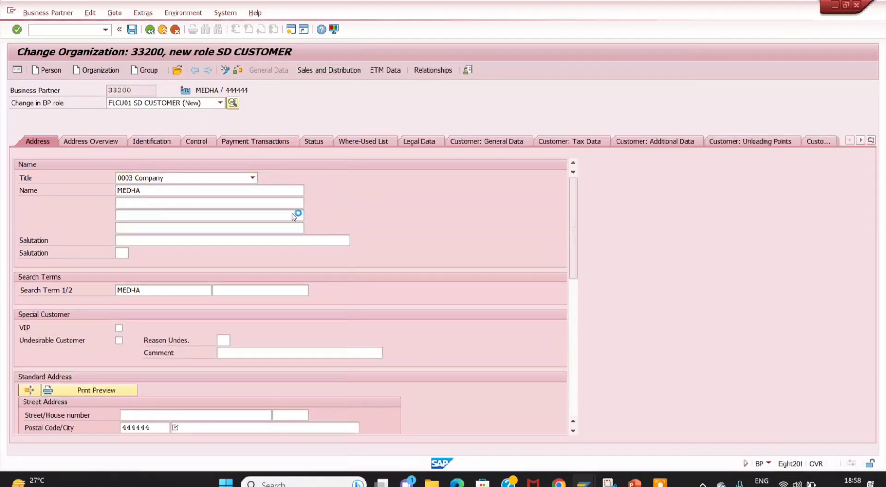
- Look up the possible values of the customer pricing procedure in the partner's order data, close the list and return to the presentation
{"action": "left_click", "coordinate": [575, 399]}
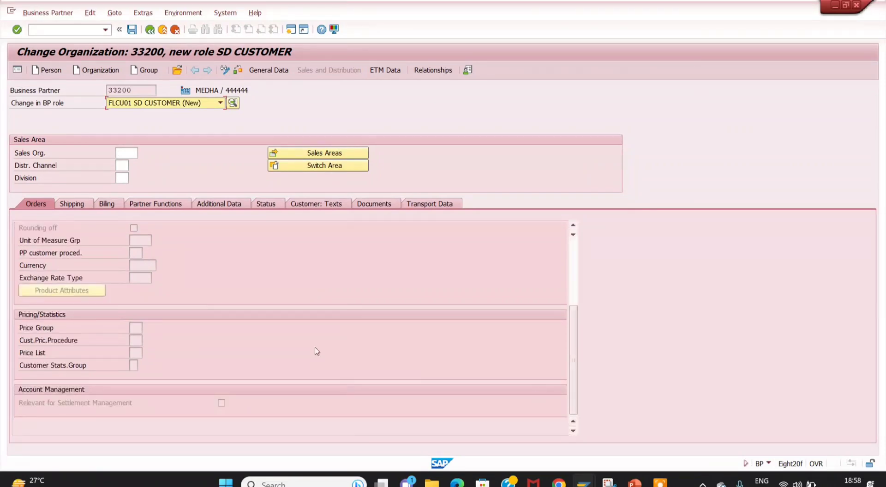
{"action": "left_click", "coordinate": [137, 340]}
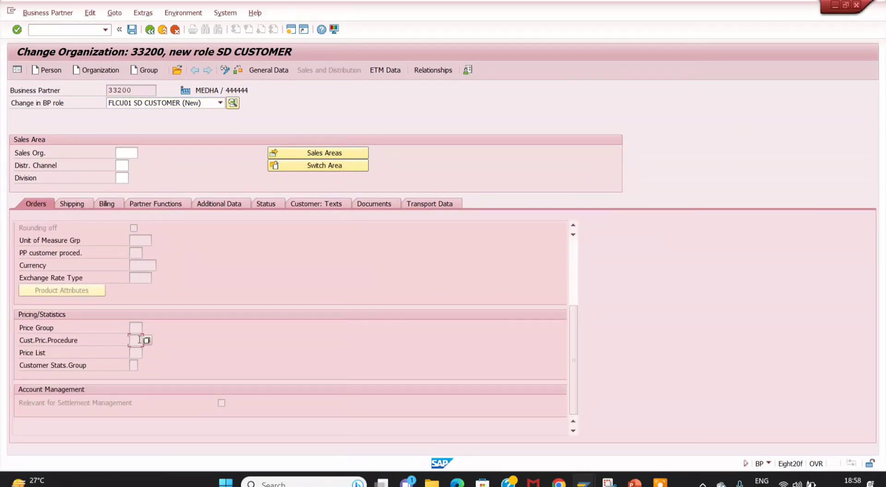
{"action": "left_click", "coordinate": [146, 341]}
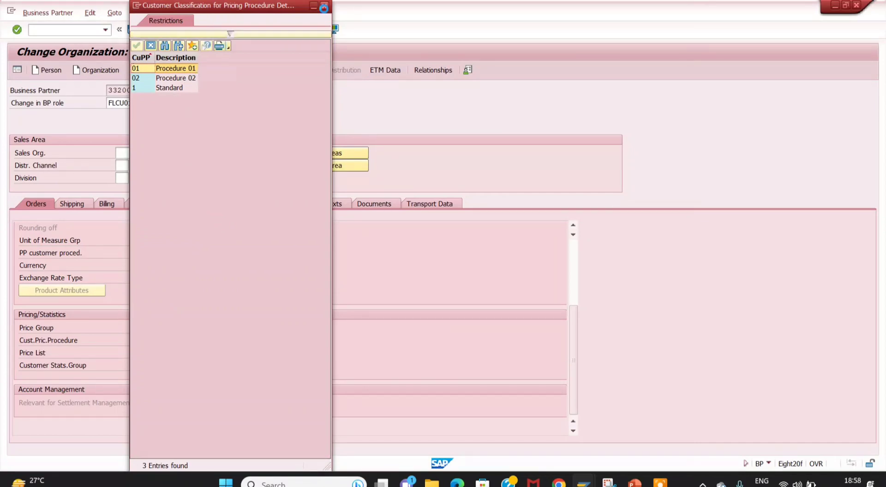
{"action": "left_click", "coordinate": [324, 6]}
{"action": "left_click", "coordinate": [835, 5]}
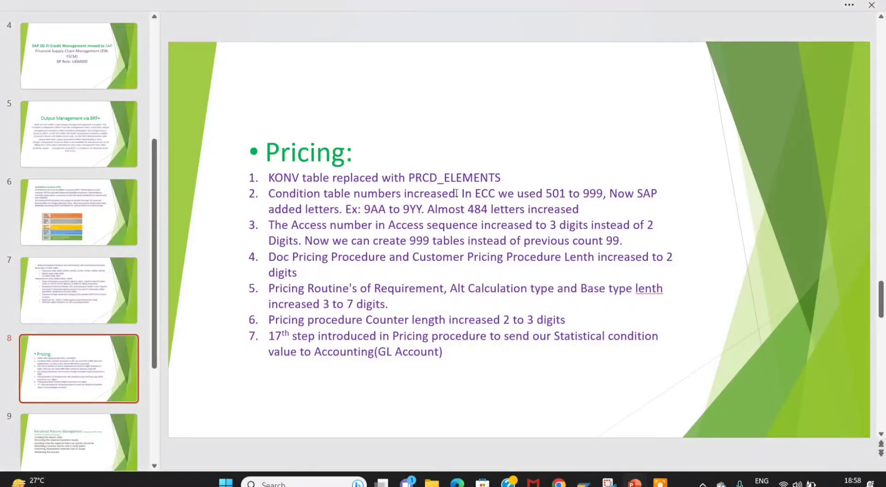
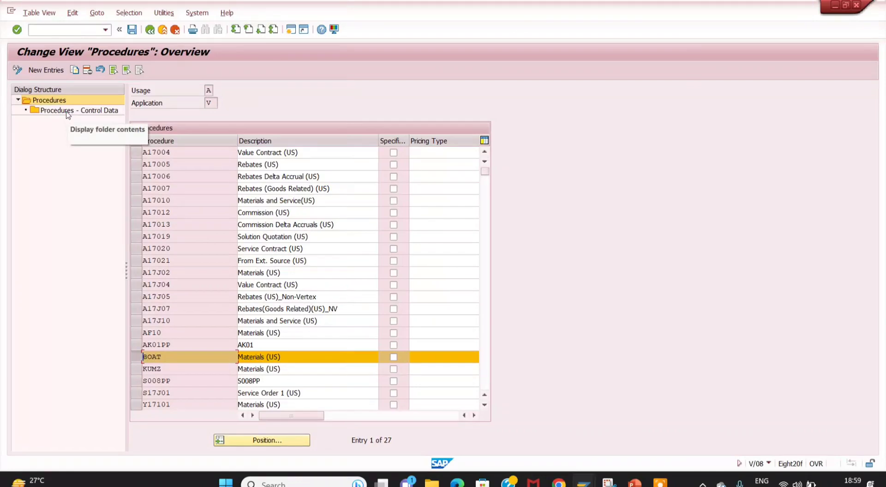
- Open the control data of pricing procedure BOAT and compare its requirement column with the routines point on the Pricing slide
{"action": "double_click", "coordinate": [68, 110]}
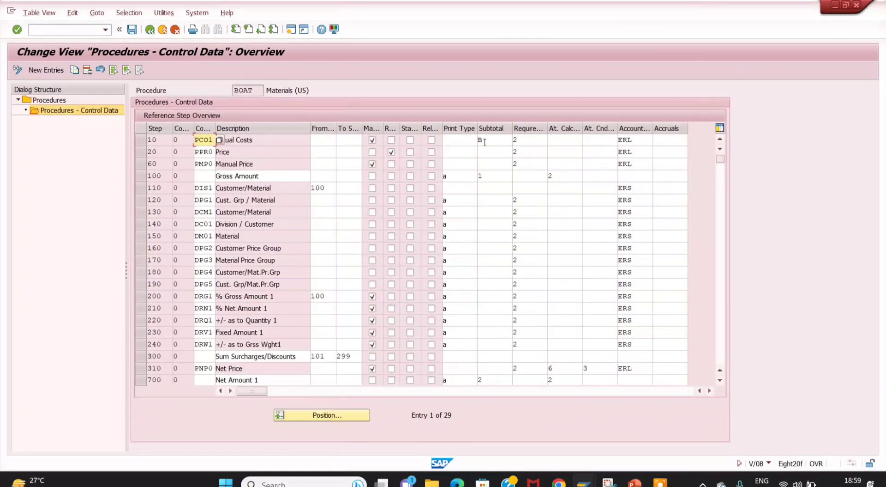
{"action": "left_click", "coordinate": [538, 142]}
{"action": "key", "text": "alt+Tab"}
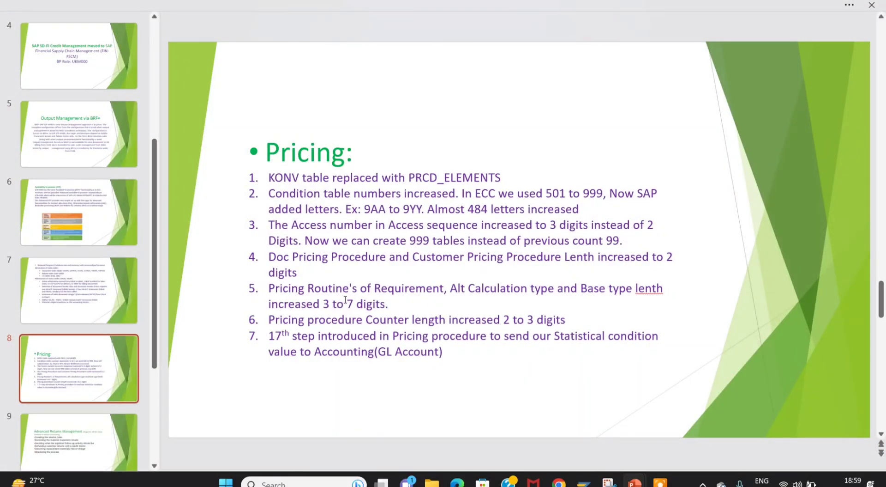
{"action": "key", "text": "alt+Tab"}
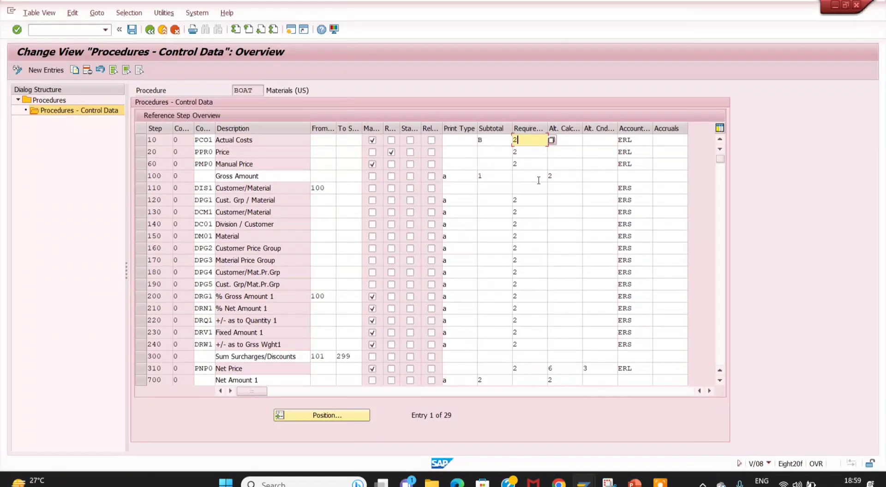
- Try extending the requirement of step 10 Actual Costs with 354141, and clear the whole field
{"action": "type", "text": "354141"}
{"action": "key", "text": "BackSpace"}
{"action": "key", "text": "BackSpace"}
{"action": "key", "text": "BackSpace"}
{"action": "key", "text": "BackSpace"}
{"action": "key", "text": "BackSpace"}
{"action": "key", "text": "BackSpace"}
- Try the seven-digit alternative calculation type 1142341 in step 10 Actual Costs, and clear it
{"action": "left_click", "coordinate": [562, 136]}
{"action": "type", "text": "1142341"}
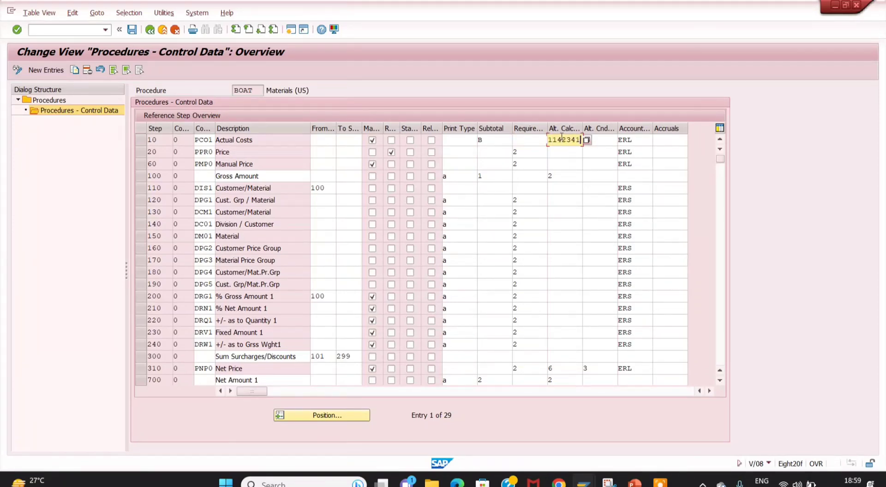
{"action": "key", "text": "BackSpace"}
{"action": "key", "text": "BackSpace"}
{"action": "key", "text": "BackSpace"}
{"action": "key", "text": "BackSpace"}
{"action": "key", "text": "BackSpace"}
{"action": "key", "text": "BackSpace"}
{"action": "key", "text": "BackSpace"}
- Check the counter point on the Pricing slide, try counter 123 in a new control data entry of procedure BOAT and discard it
{"action": "key", "text": "alt+Tab"}
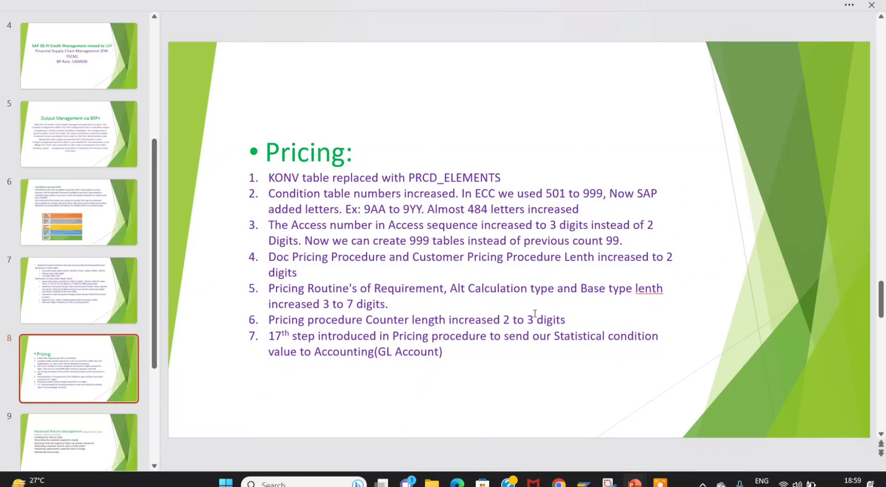
{"action": "key", "text": "alt+Tab"}
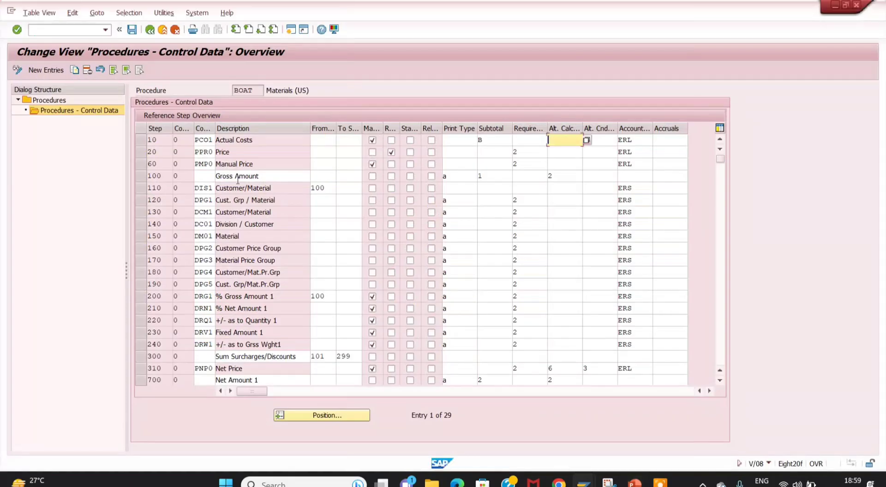
{"action": "left_click", "coordinate": [184, 147]}
{"action": "left_click", "coordinate": [49, 70]}
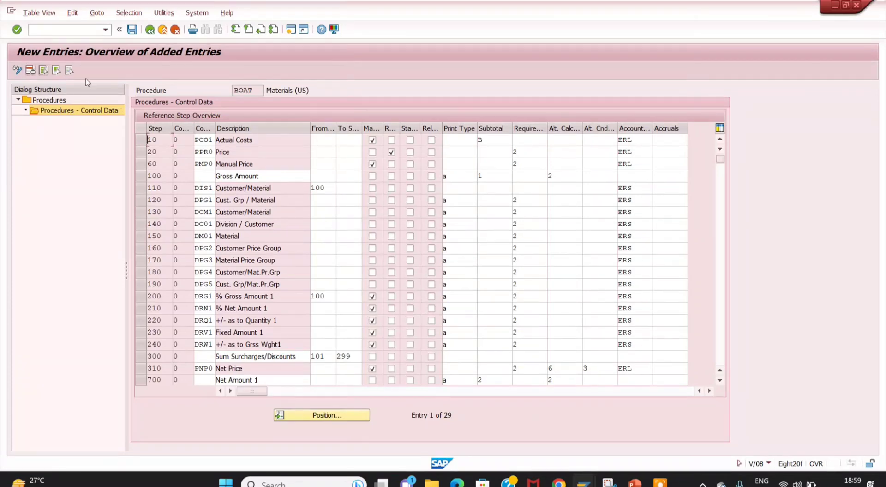
{"action": "left_click", "coordinate": [182, 139]}
{"action": "type", "text": "123"}
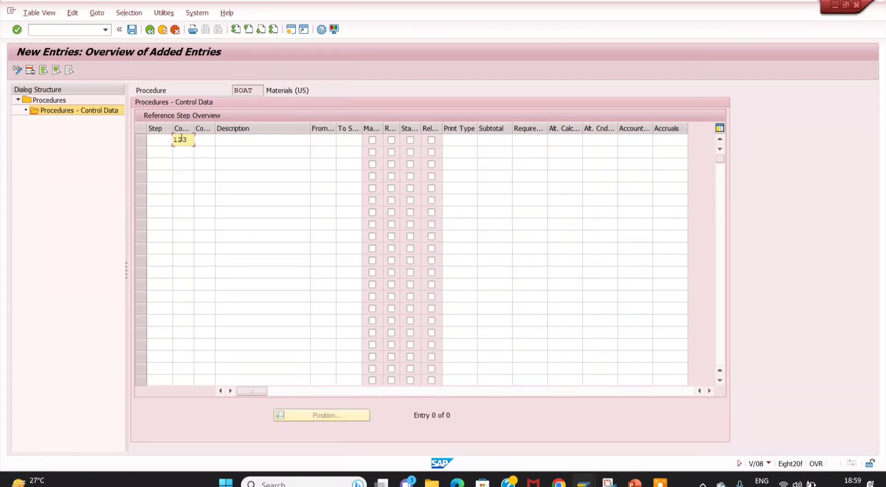
{"action": "left_click", "coordinate": [175, 30]}
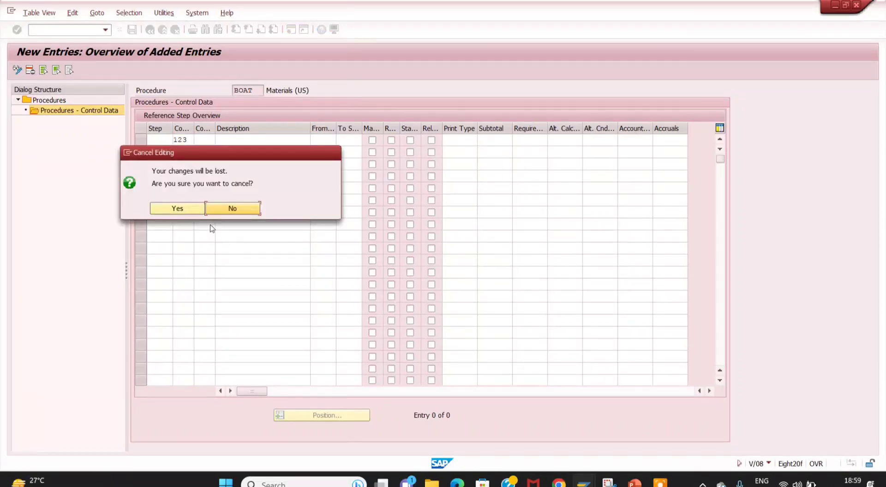
{"action": "left_click", "coordinate": [184, 209]}
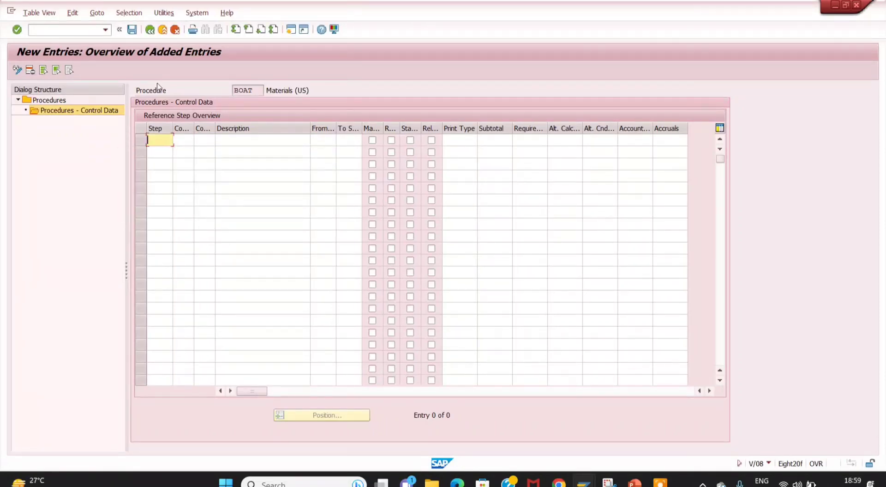
- Exit the new control data entries without saving and reopen the pricing procedures in transaction V/08
{"action": "left_click", "coordinate": [175, 30]}
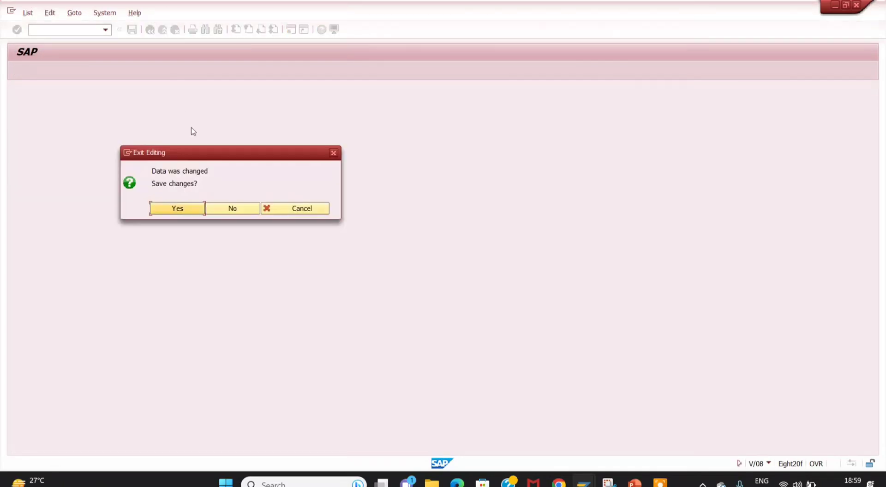
{"action": "left_click", "coordinate": [219, 210]}
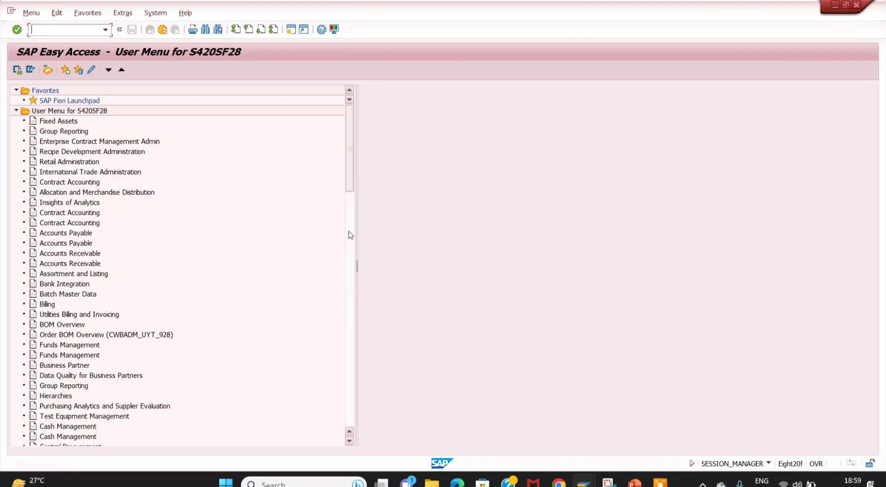
{"action": "type", "text": "B/08"}
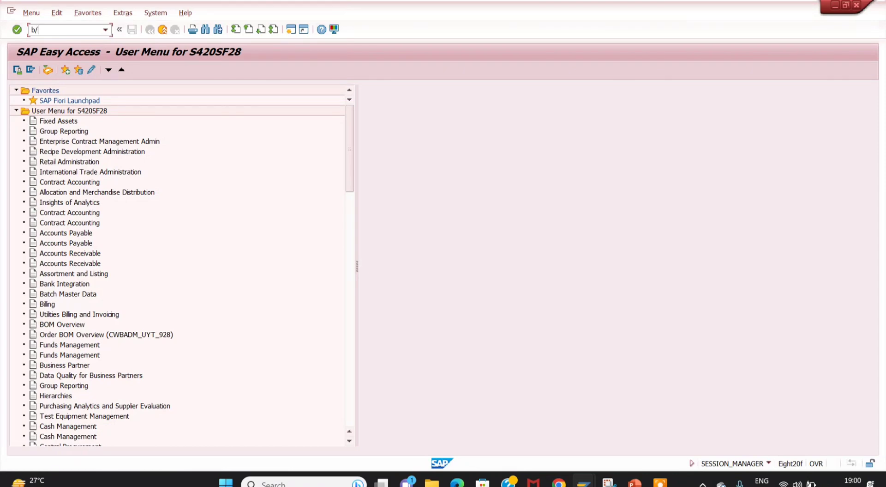
{"action": "key", "text": "Return"}
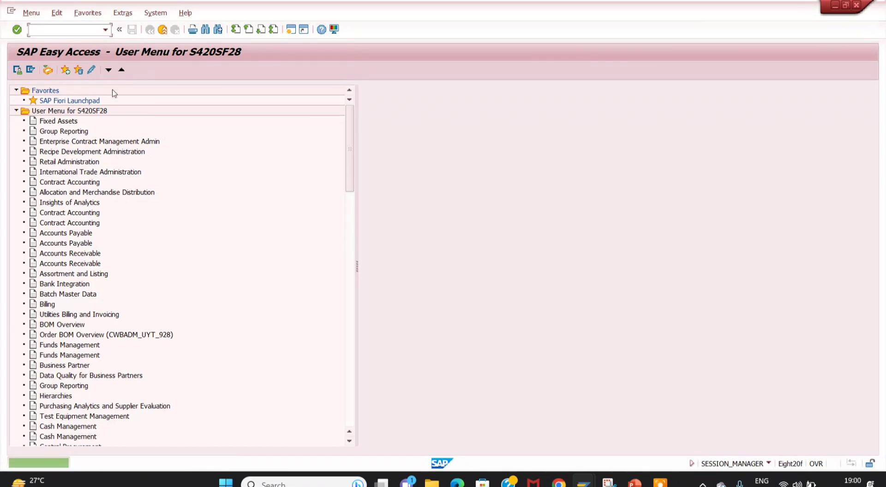
{"action": "type", "text": "/n"}
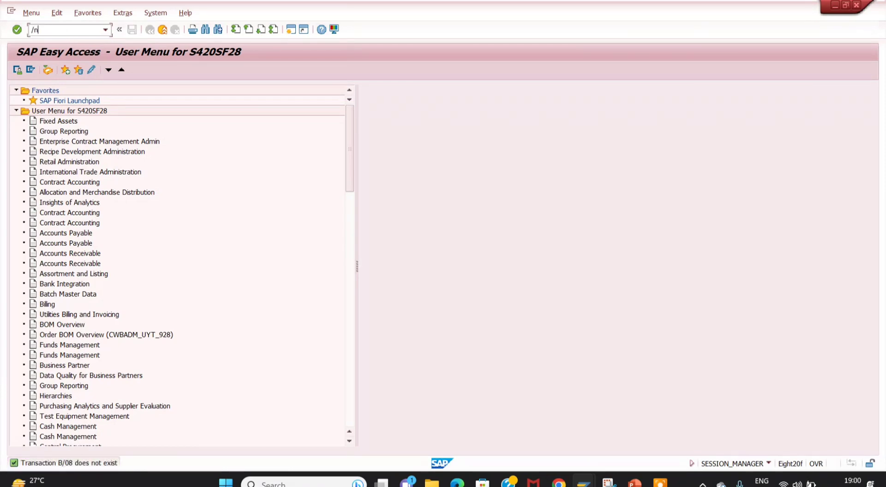
{"action": "type", "text": "v/08"}
{"action": "key", "text": "Return"}
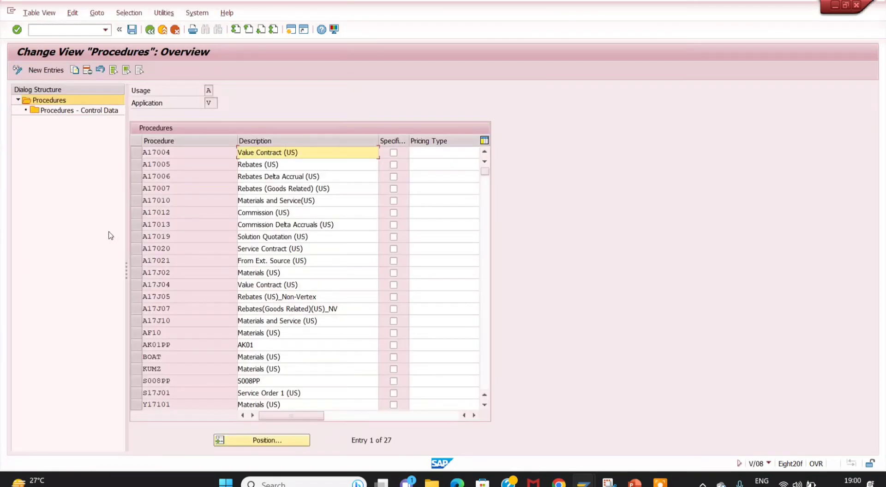
- Select pricing procedure BOAT and open its control data
{"action": "left_click", "coordinate": [144, 357]}
{"action": "left_click", "coordinate": [136, 356]}
{"action": "double_click", "coordinate": [72, 110]}
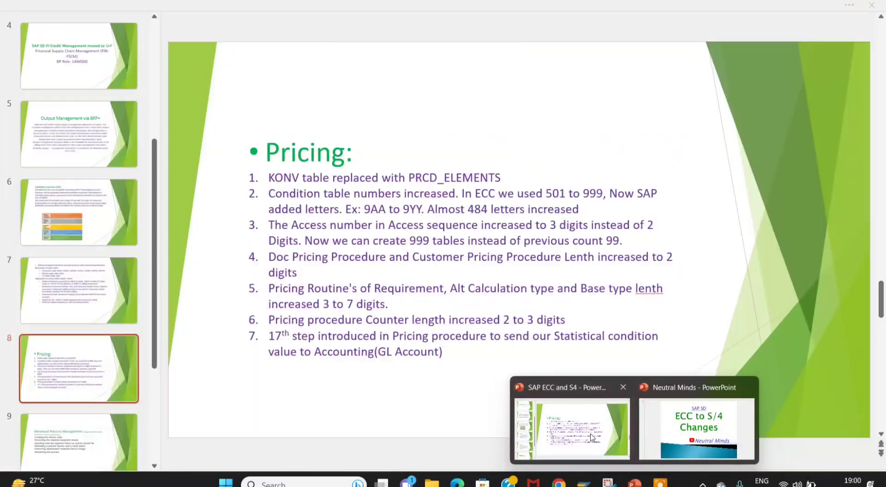
- Switch to the PowerPoint Pricing slide, read point 7 about the 17th step, and return to the BOAT control data in SAP
{"action": "left_click", "coordinate": [574, 426]}
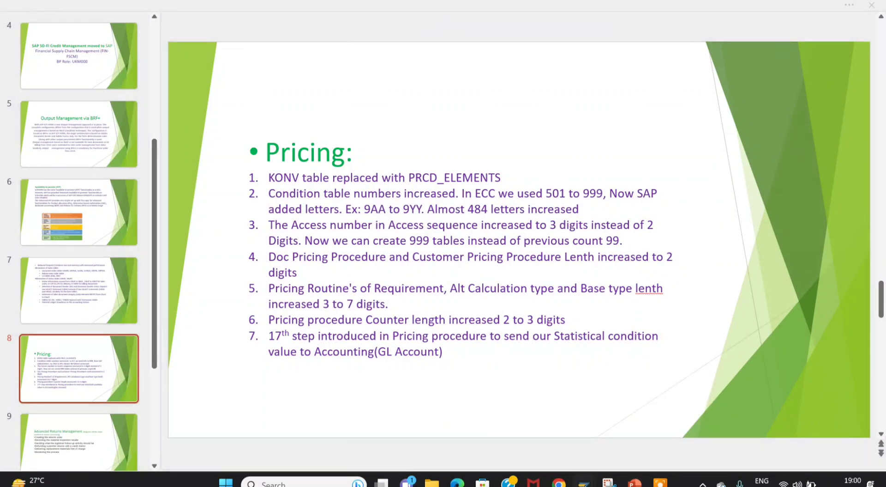
{"action": "mouse_move", "coordinate": [583, 482]}
{"action": "left_click", "coordinate": [584, 425]}
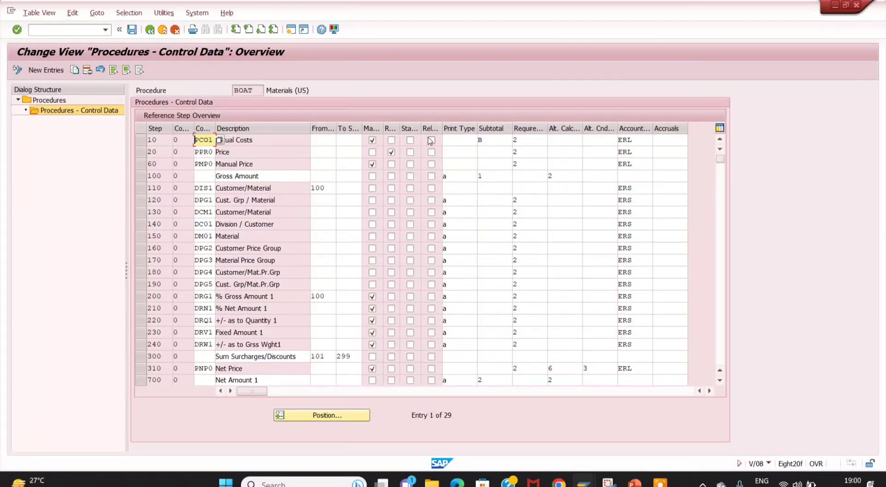
- Mark step 10 Actual Costs as relevant for account determination and read the indicator's field help
{"action": "left_click", "coordinate": [432, 141]}
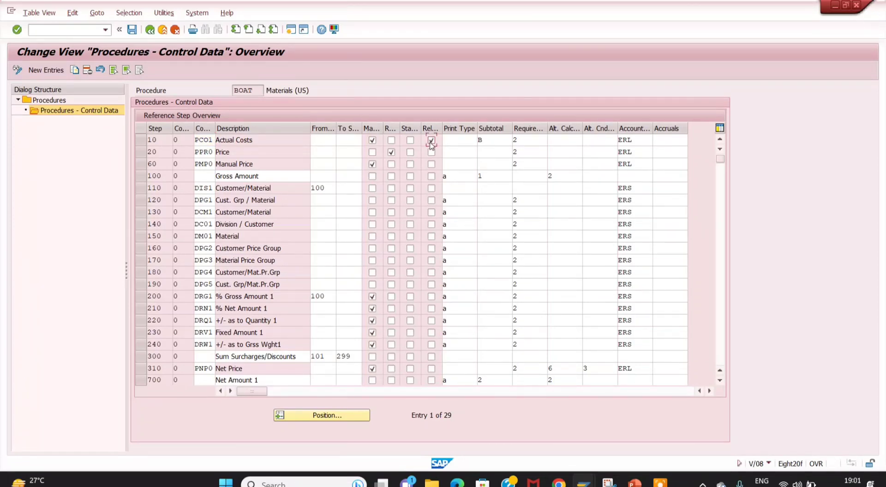
{"action": "key", "text": "F1"}
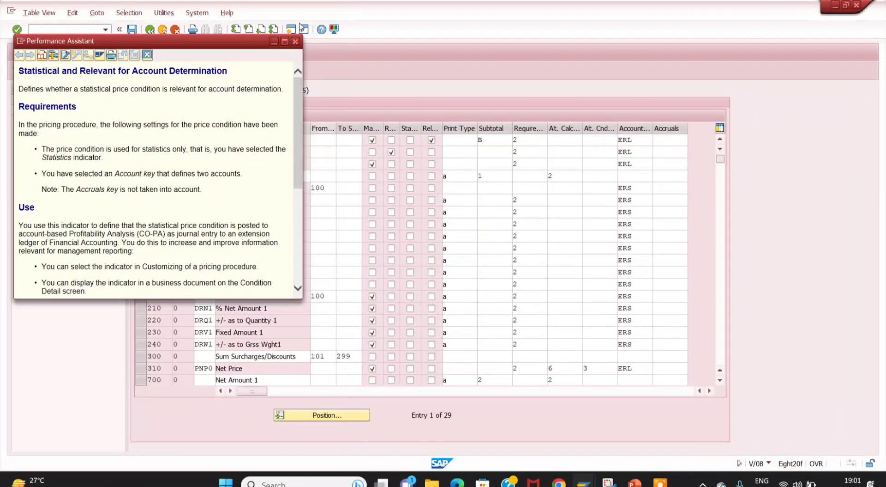
{"action": "left_click", "coordinate": [295, 42]}
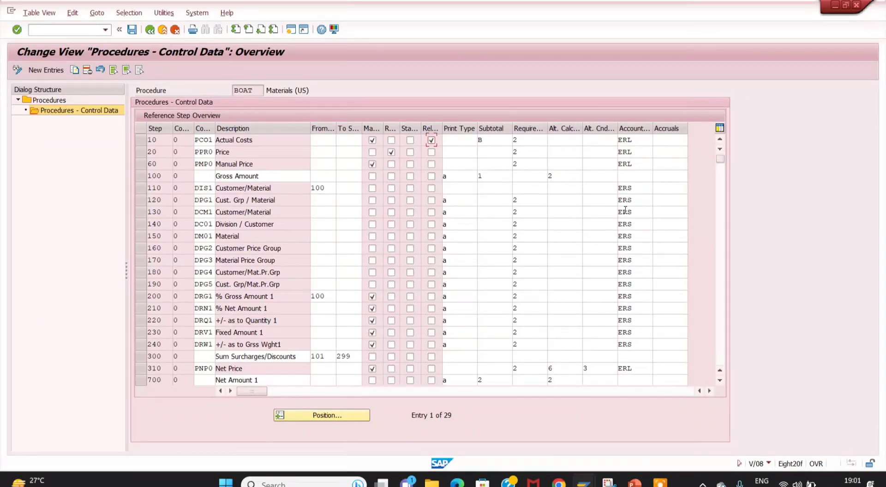
- Switch back to the Pricing slide in the SAP ECC and S4 presentation in PowerPoint
{"action": "mouse_move", "coordinate": [635, 482]}
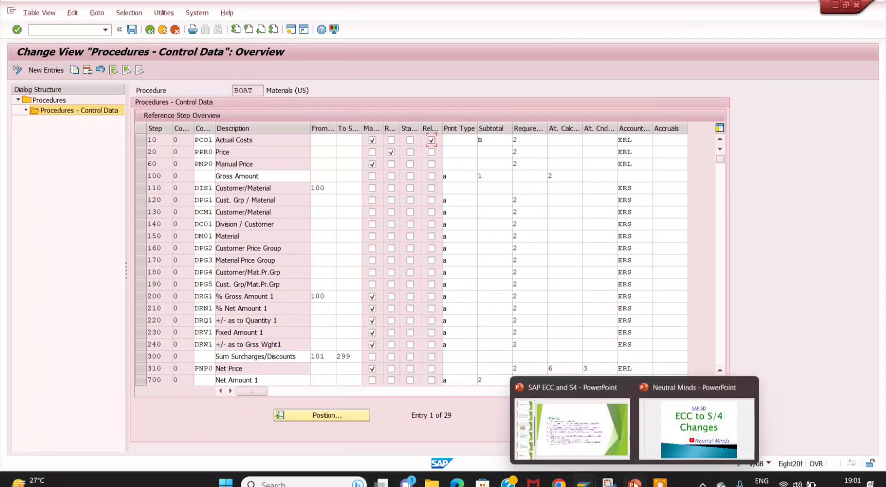
{"action": "left_click", "coordinate": [600, 441]}
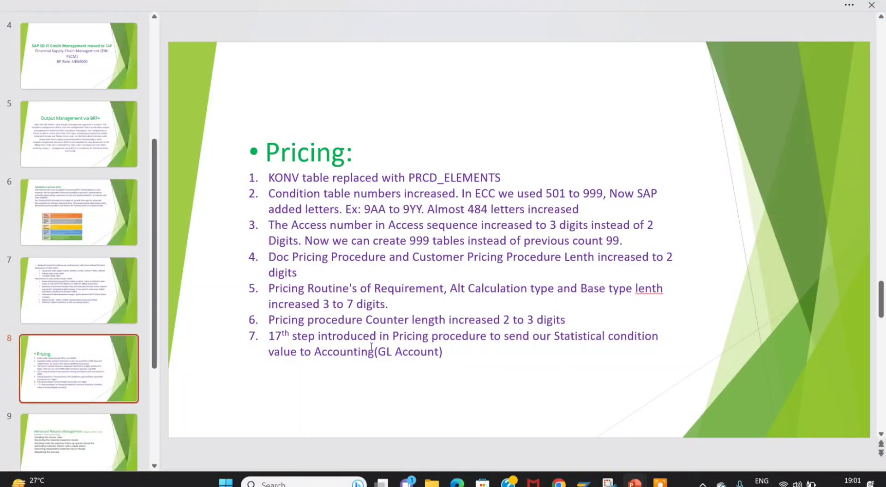